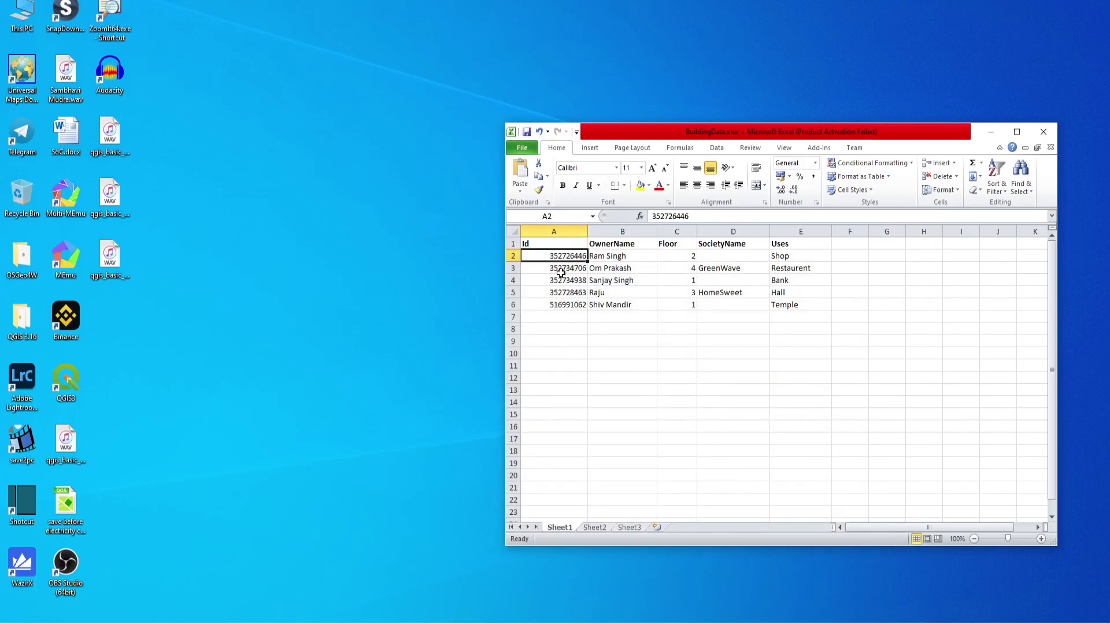
Widen Excel column A so every building id shows in full, then minimize the workbook.
left_click_drag(588, 231, 594, 232)
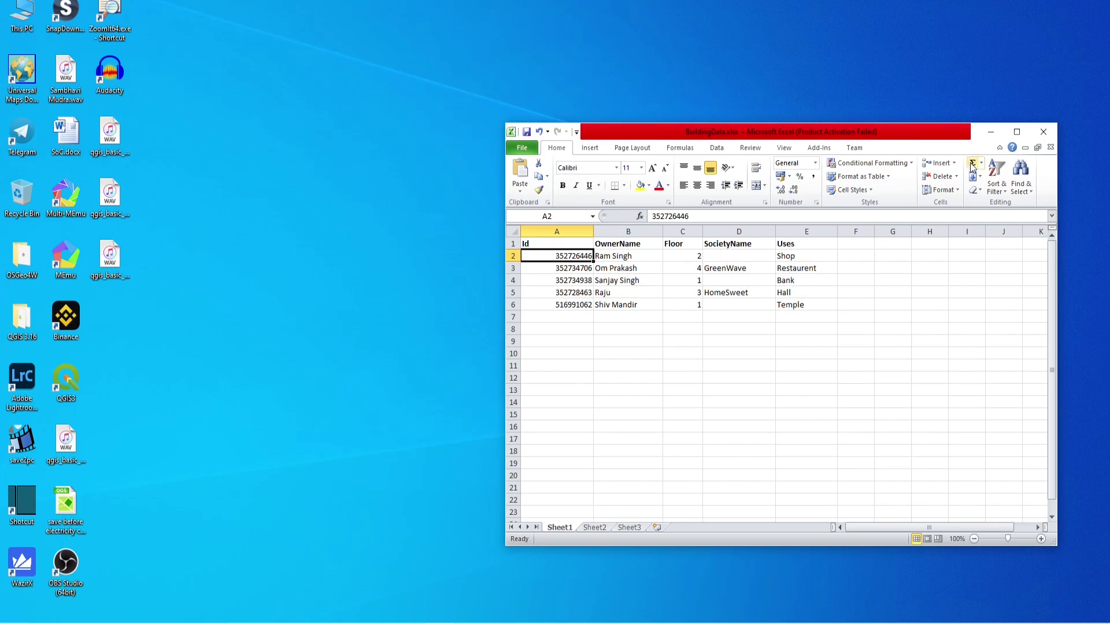
left_click(988, 133)
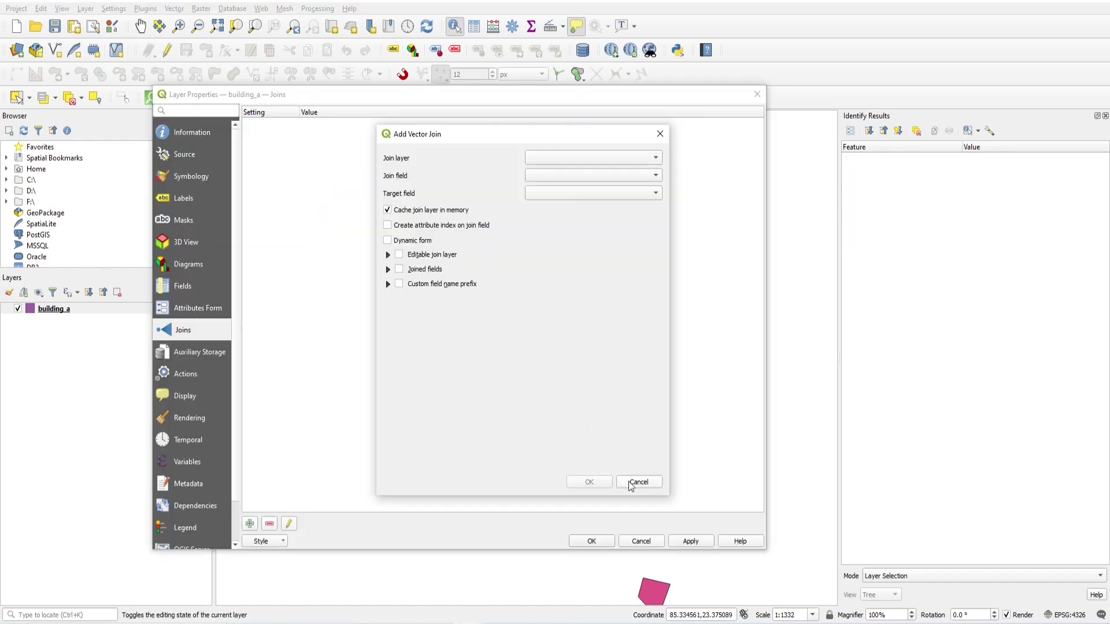
Cancel the unfinished join and building_a's layer properties, then open File Explorer with Win+E.
left_click(638, 483)
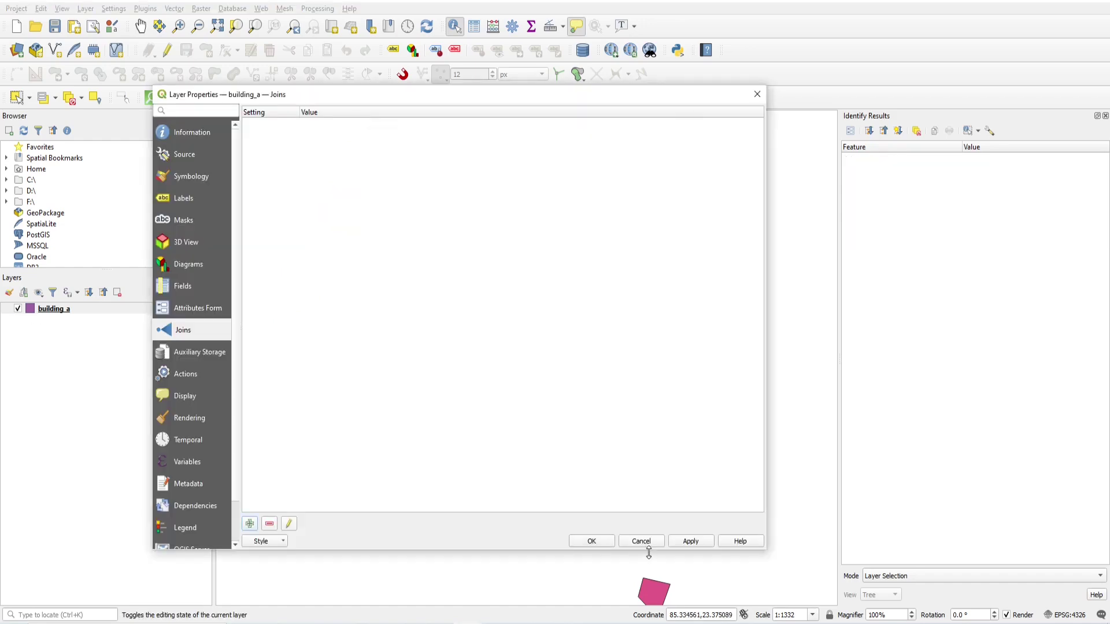
left_click(641, 541)
key("super+e")
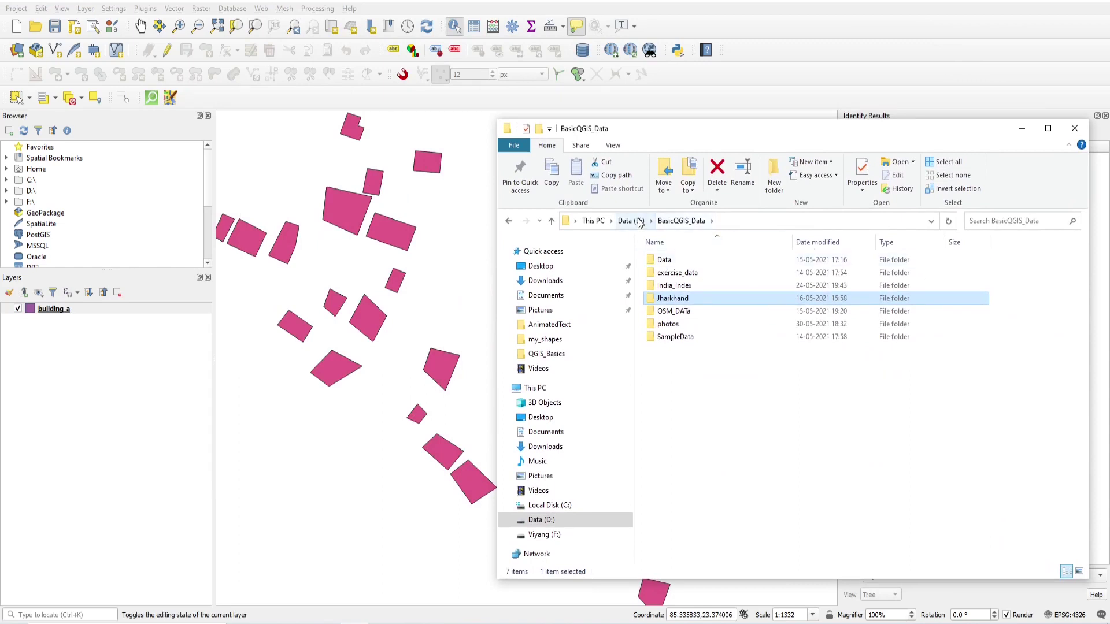
Add BuildingData.xlsx from Jharkhand\my_shapes to the QGIS Layers panel, then minimize Explorer.
double_click(678, 298)
double_click(674, 285)
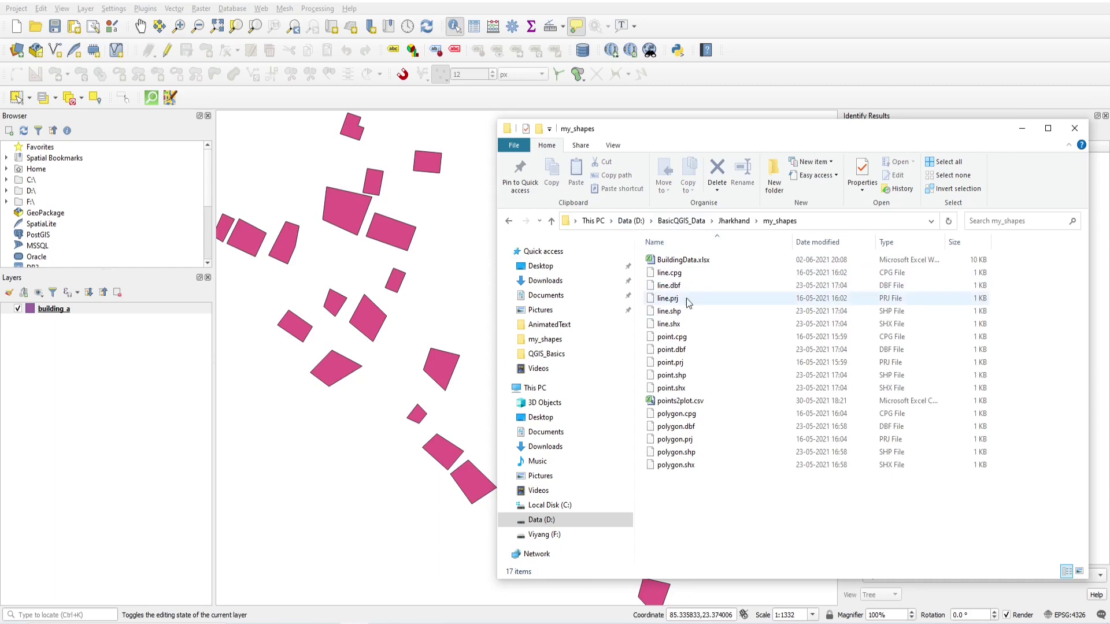
left_click_drag(670, 260, 128, 411)
left_click(1021, 129)
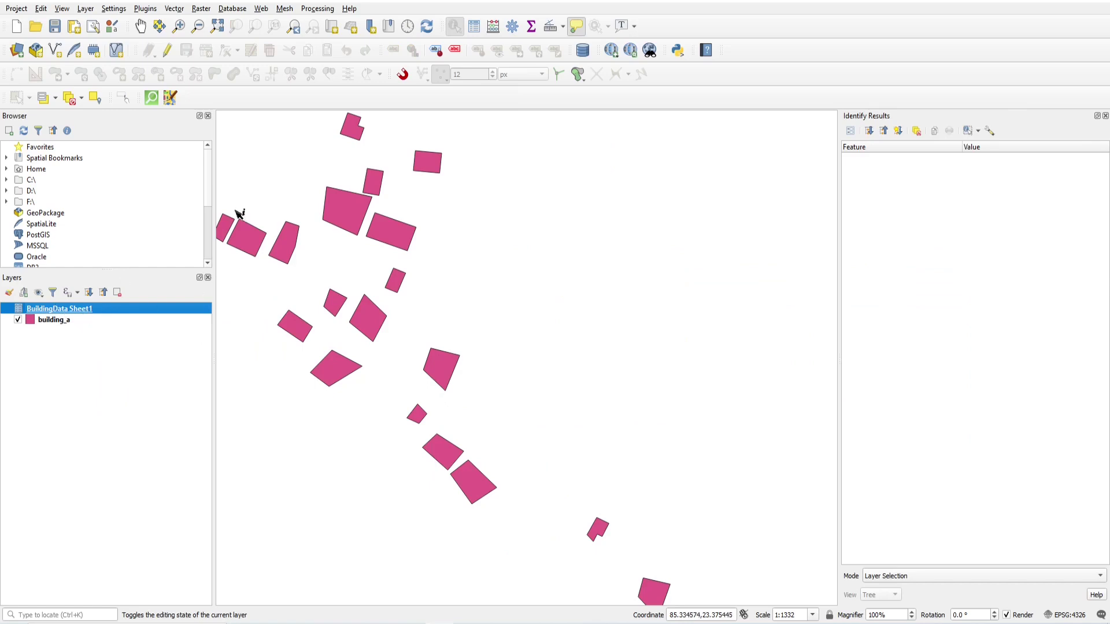
Review BuildingData Sheet1's five rows, then start a new vector join in building_a's Layer Properties.
left_click(474, 27)
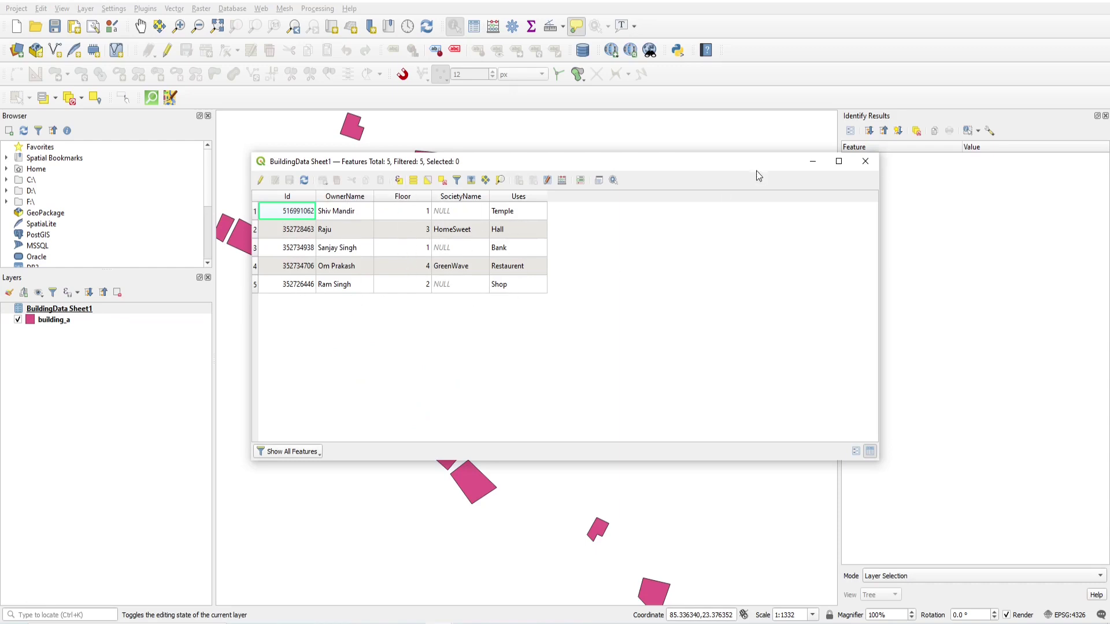
left_click(868, 163)
left_click(75, 322)
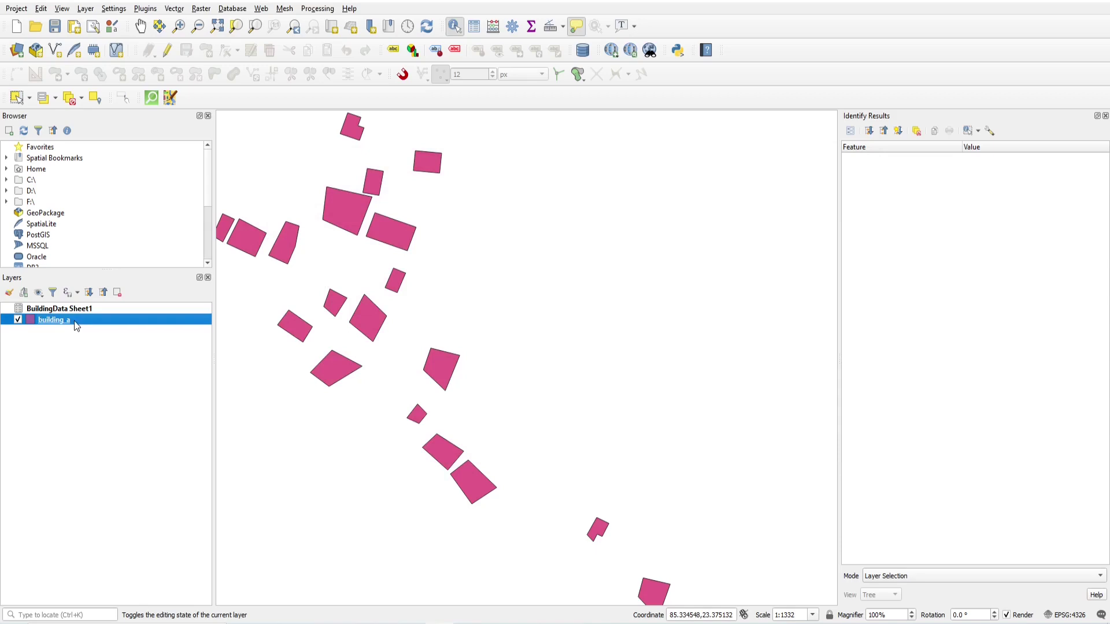
right_click(58, 324)
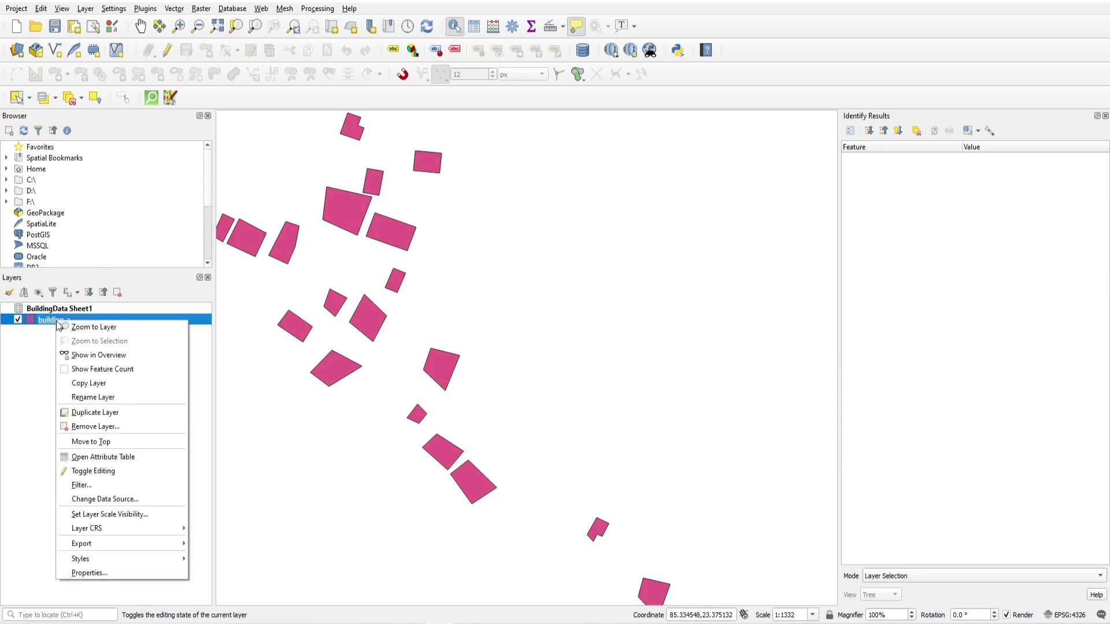
left_click(95, 571)
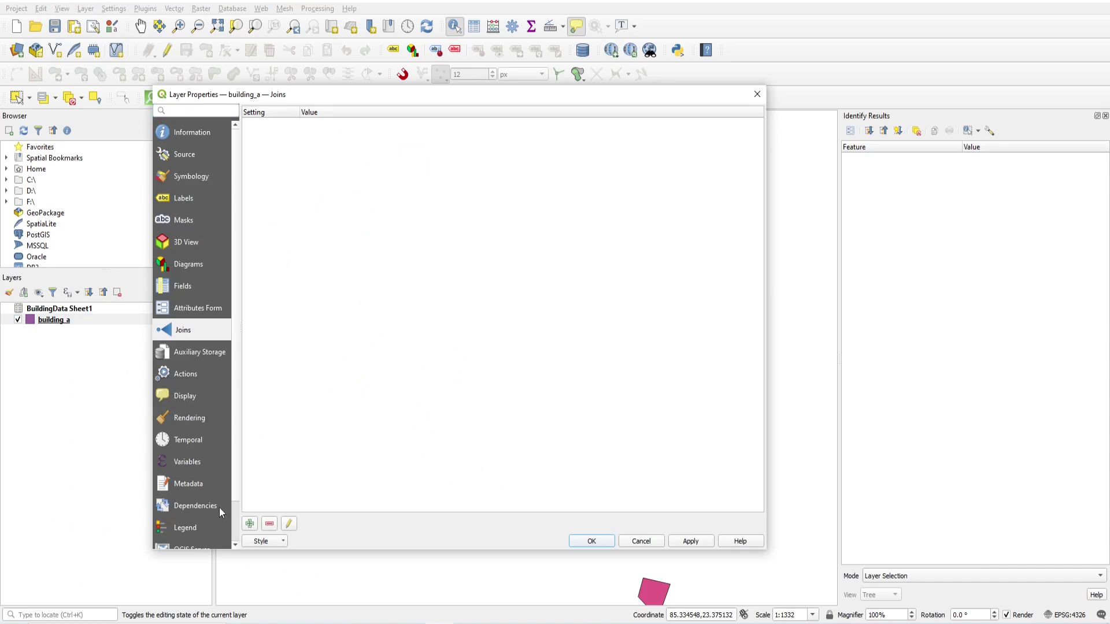
left_click(250, 524)
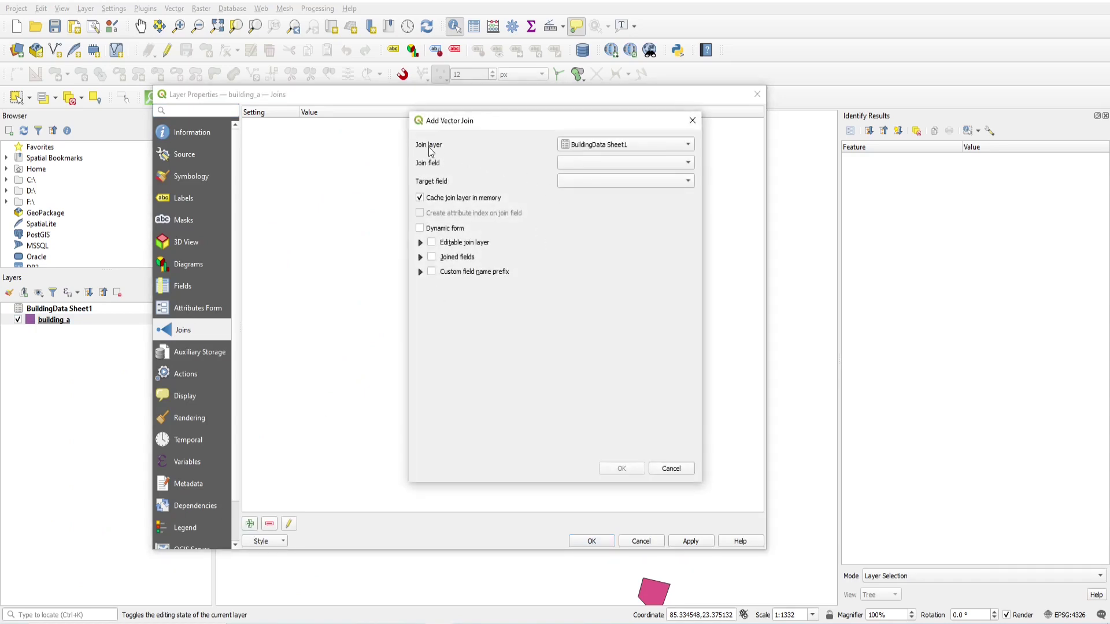
Set join layer BuildingData Sheet1, join field Id and target field osm_id.
left_click(601, 145)
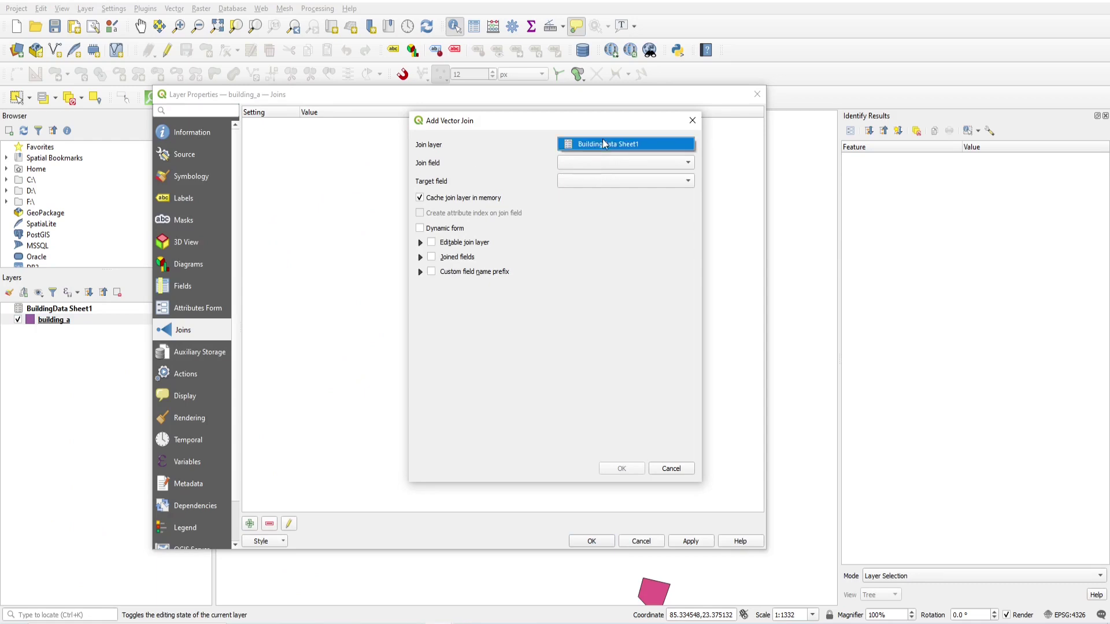
left_click(607, 145)
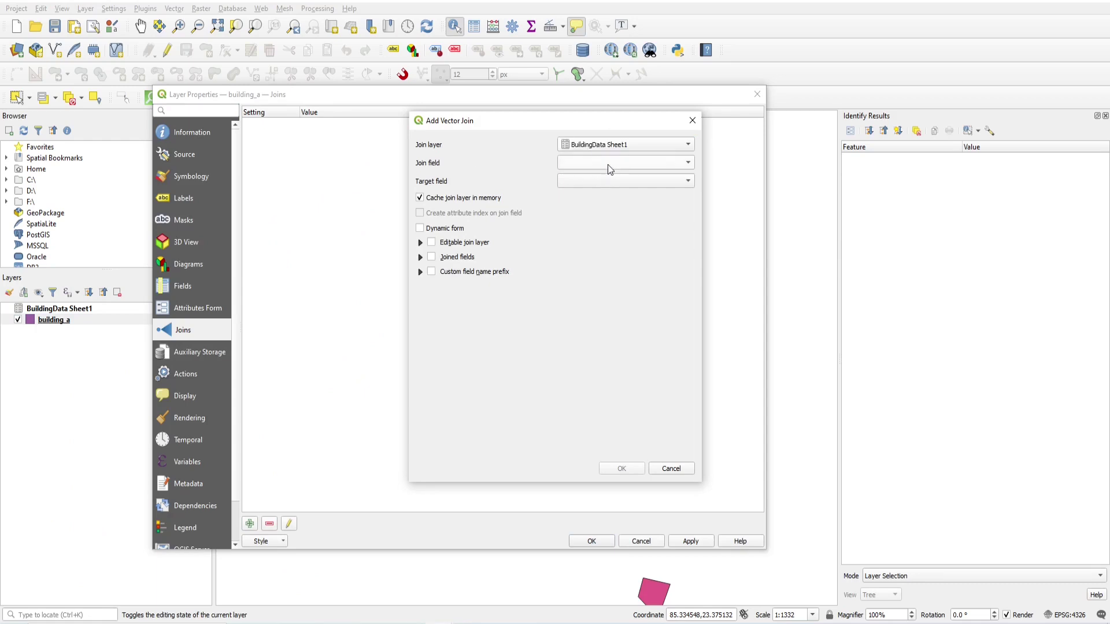
left_click(611, 168)
left_click(611, 164)
left_click(576, 183)
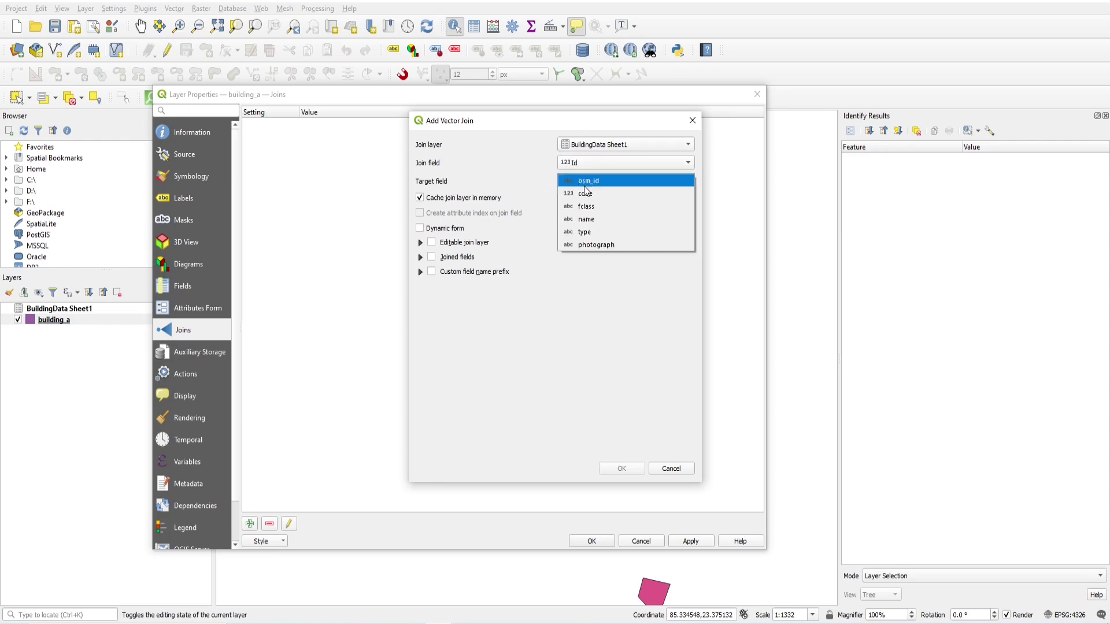
left_click(586, 182)
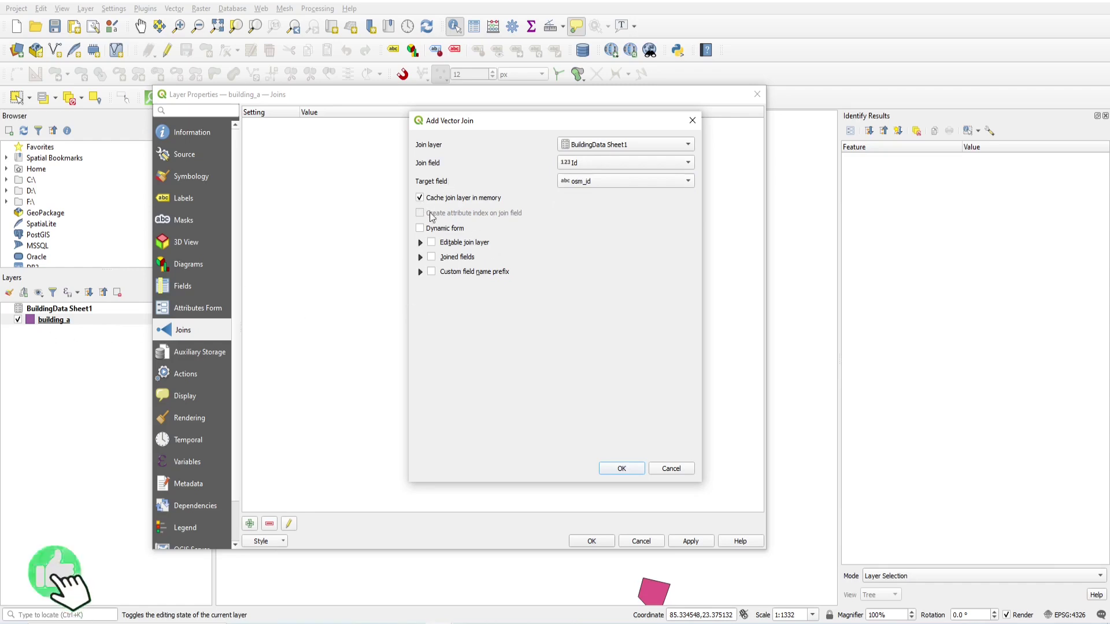
Review the editable, joined-field and prefix options, keep all fields, and add the join.
left_click(421, 244)
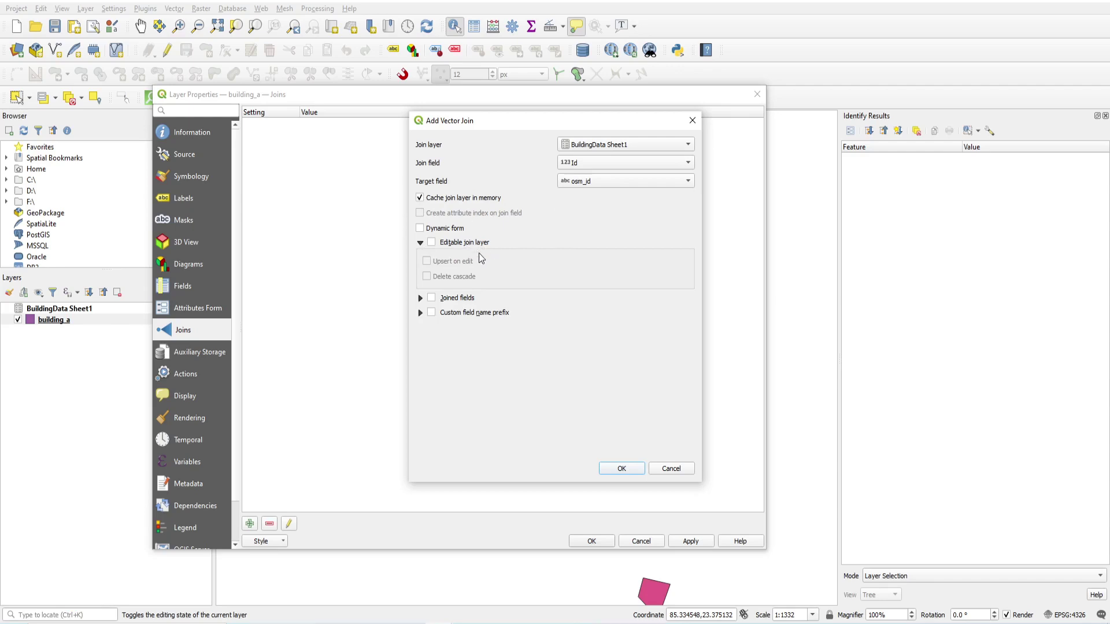
left_click(420, 298)
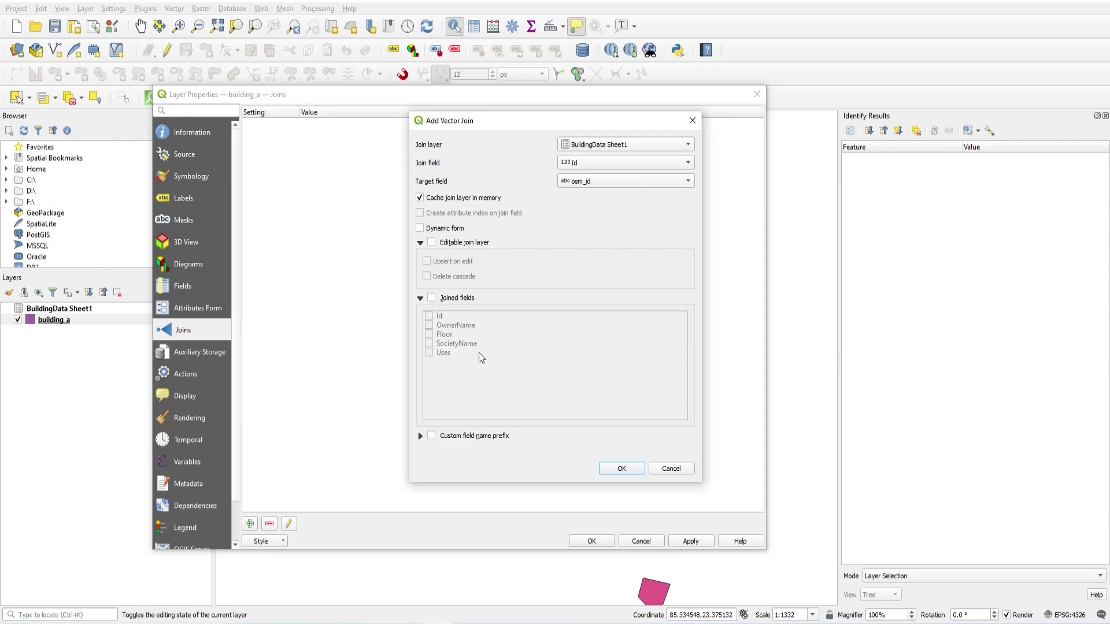
left_click(431, 297)
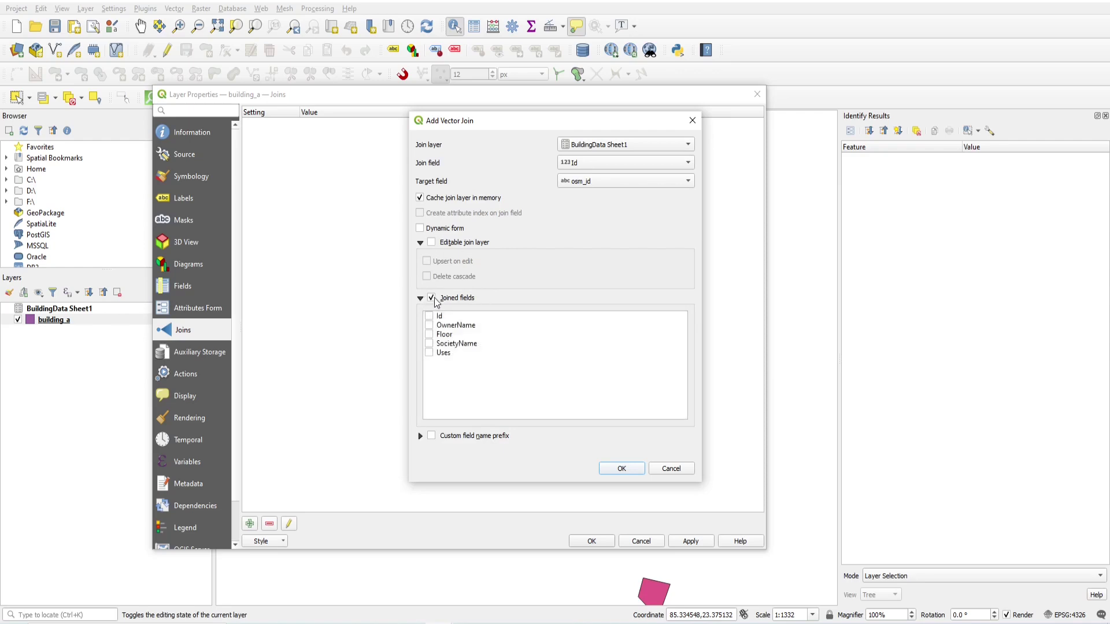
left_click(431, 297)
left_click(420, 297)
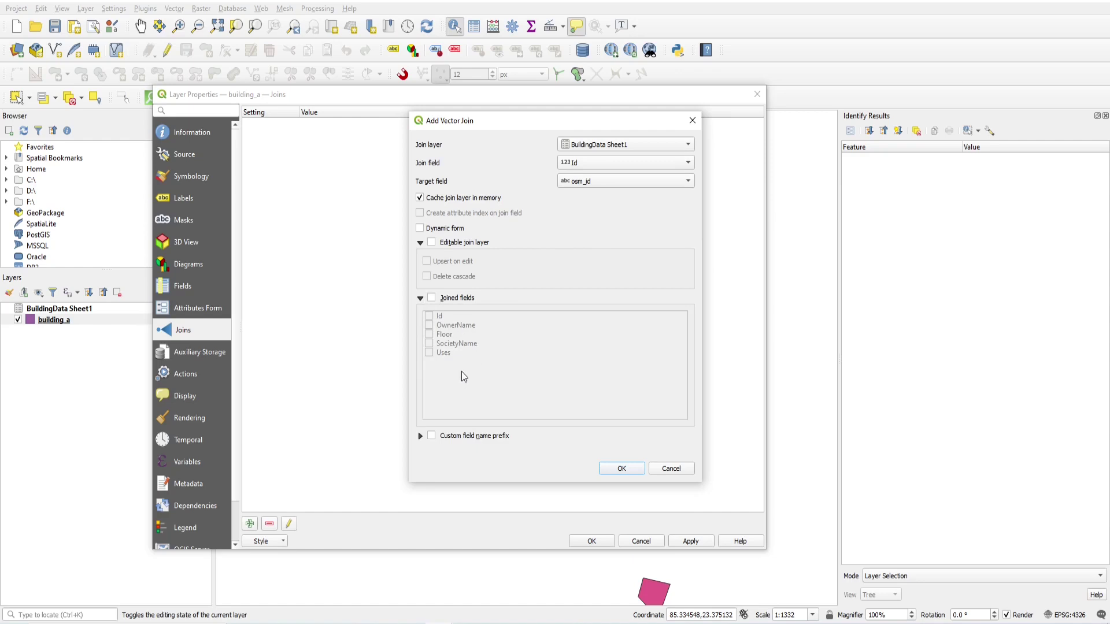
left_click(421, 436)
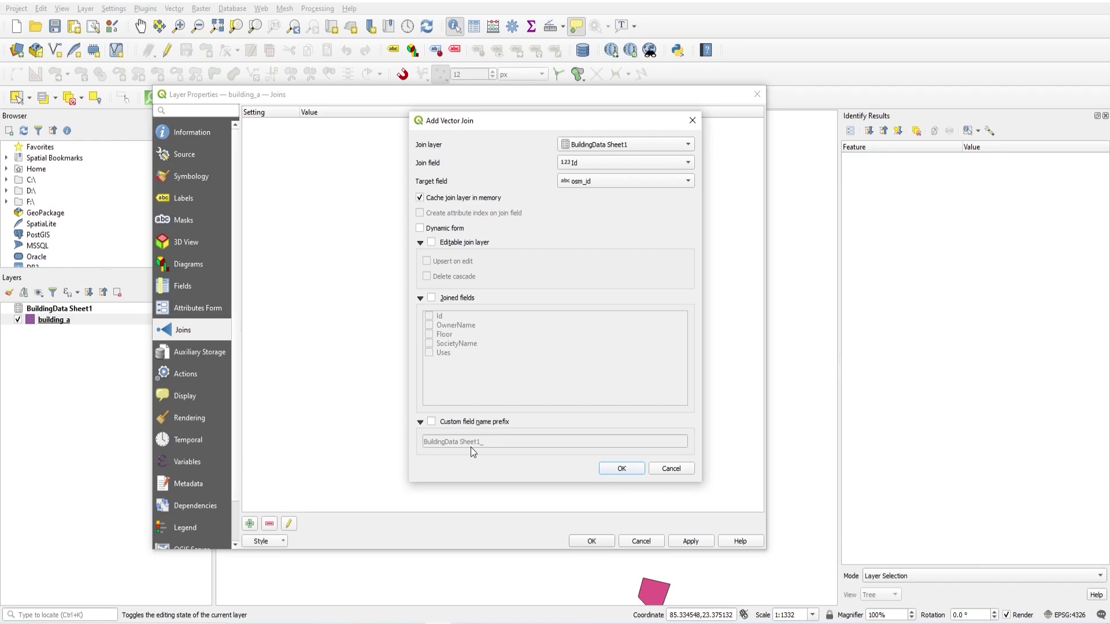
left_click(605, 466)
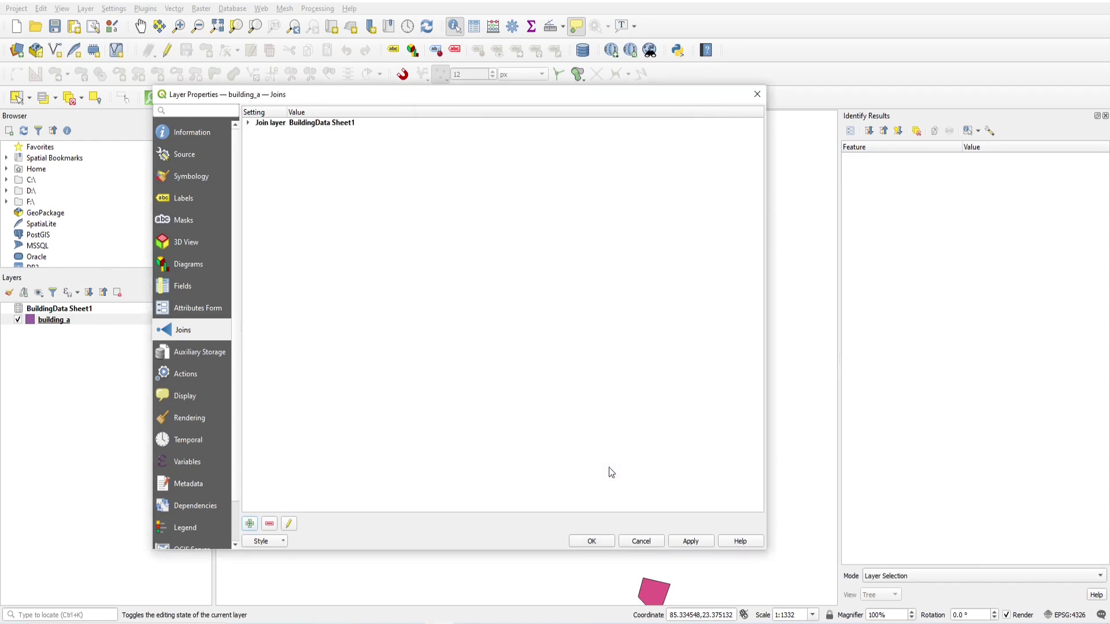
Apply the join and open building_a's attribute table showing only features visible on the map.
left_click(592, 541)
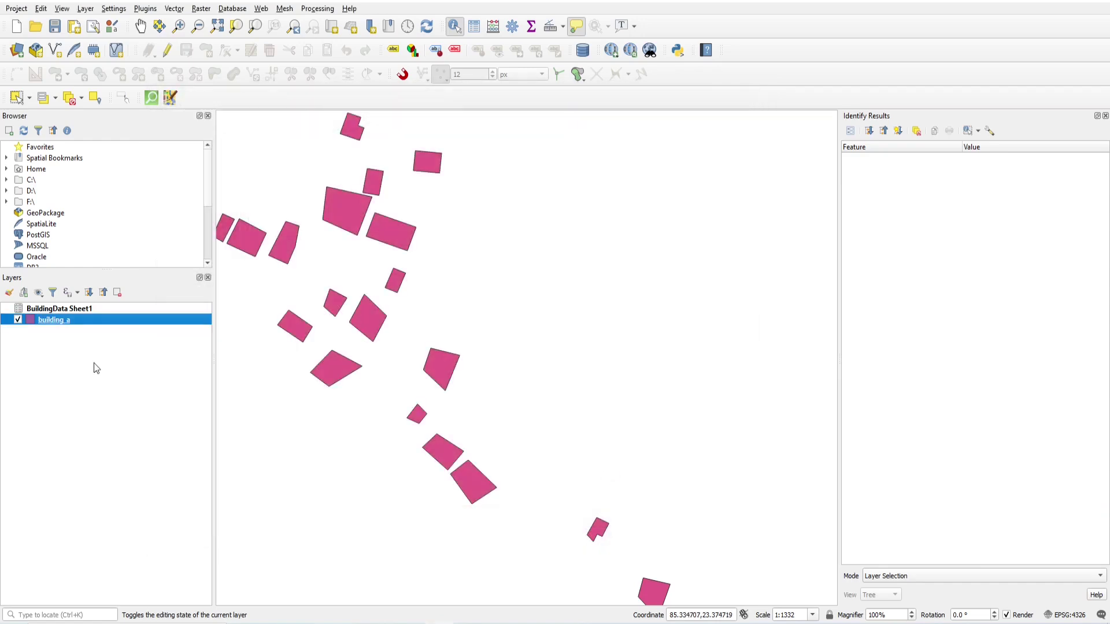
left_click(77, 310)
left_click(70, 321)
left_click(474, 26)
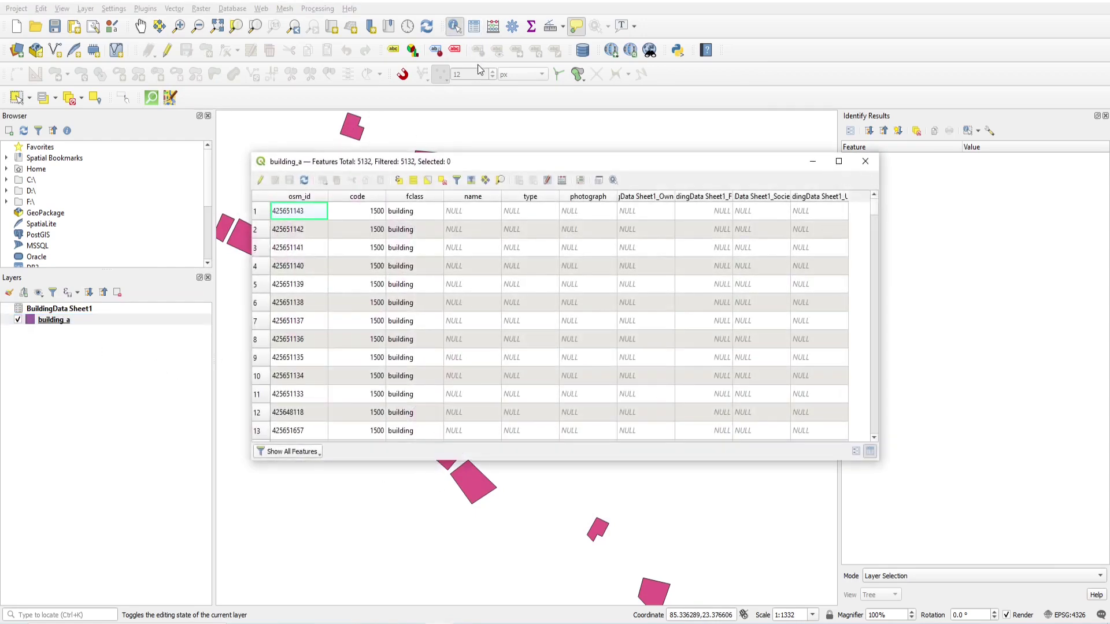
left_click(289, 452)
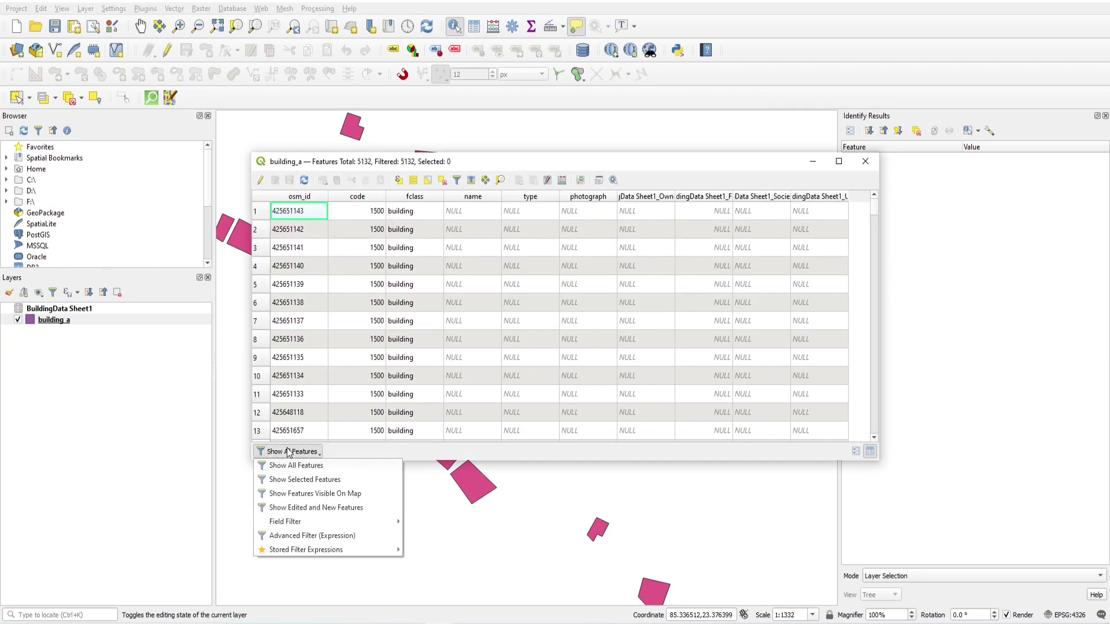
left_click(311, 493)
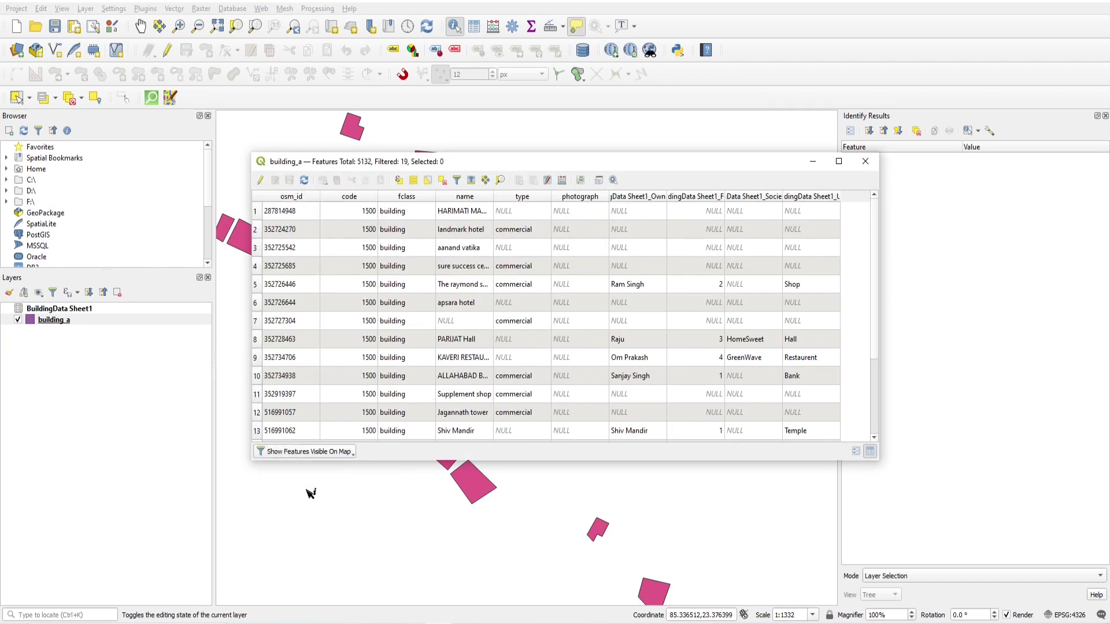
Enlarge the table, widen the OwnerName column and sort it so named owners come first.
left_click_drag(878, 304, 984, 297)
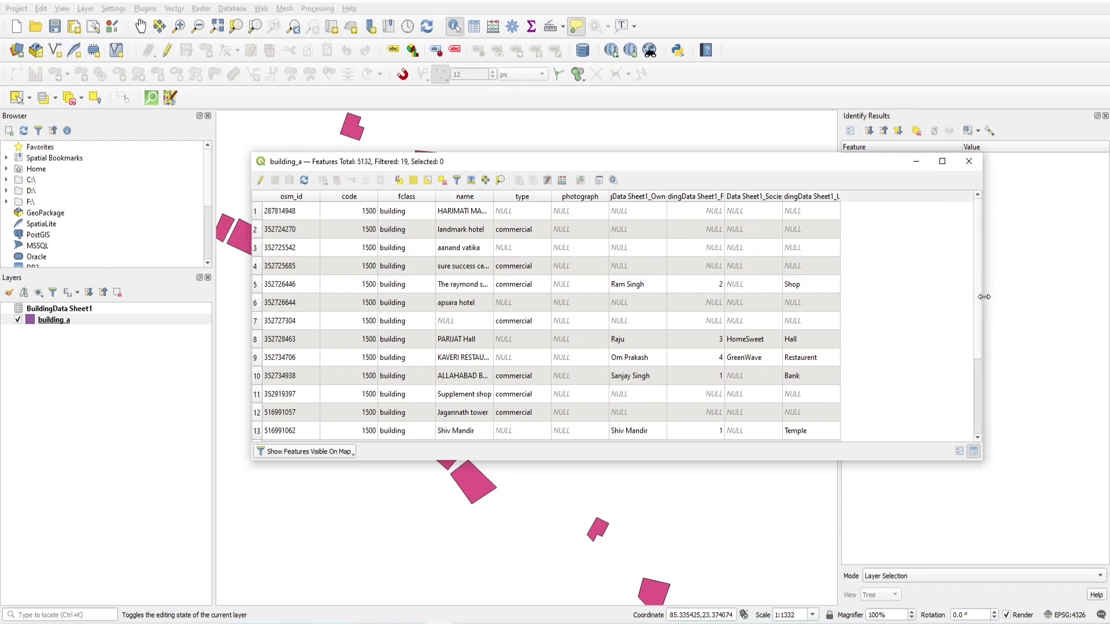
left_click_drag(668, 196, 722, 196)
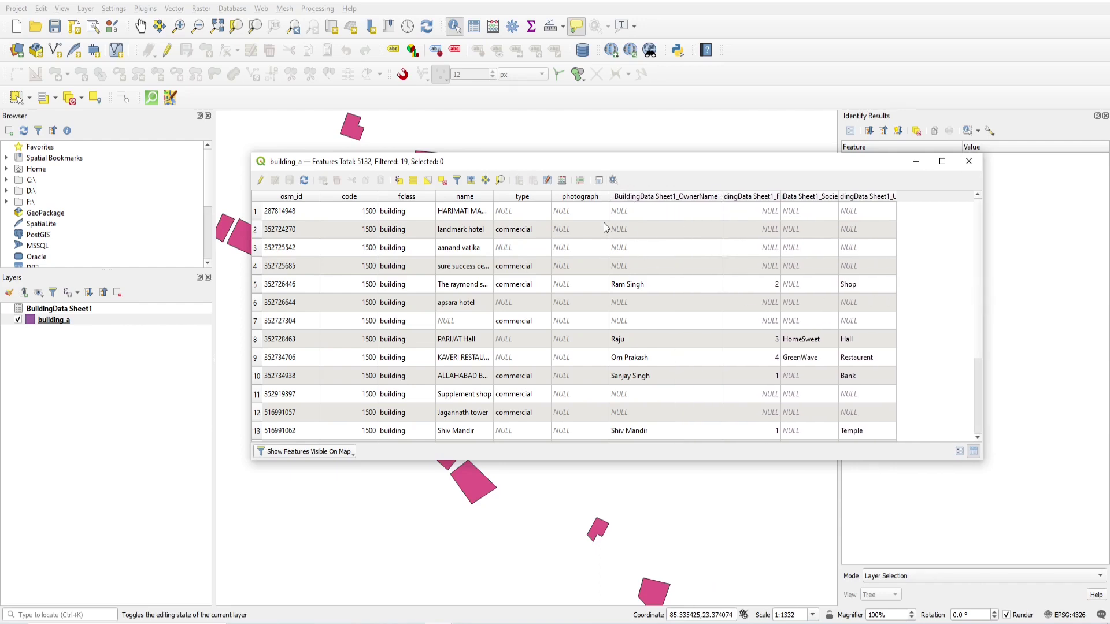
left_click(651, 198)
left_click(651, 198)
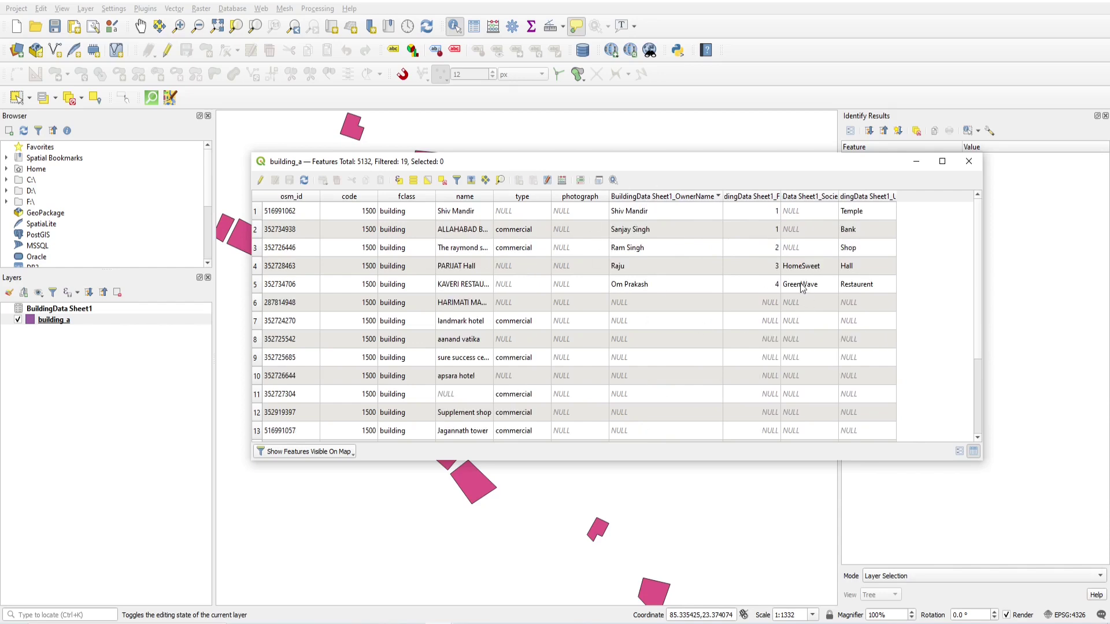
Widen the name, Uses and Floor columns, then close the attribute table.
left_click_drag(493, 197, 536, 198)
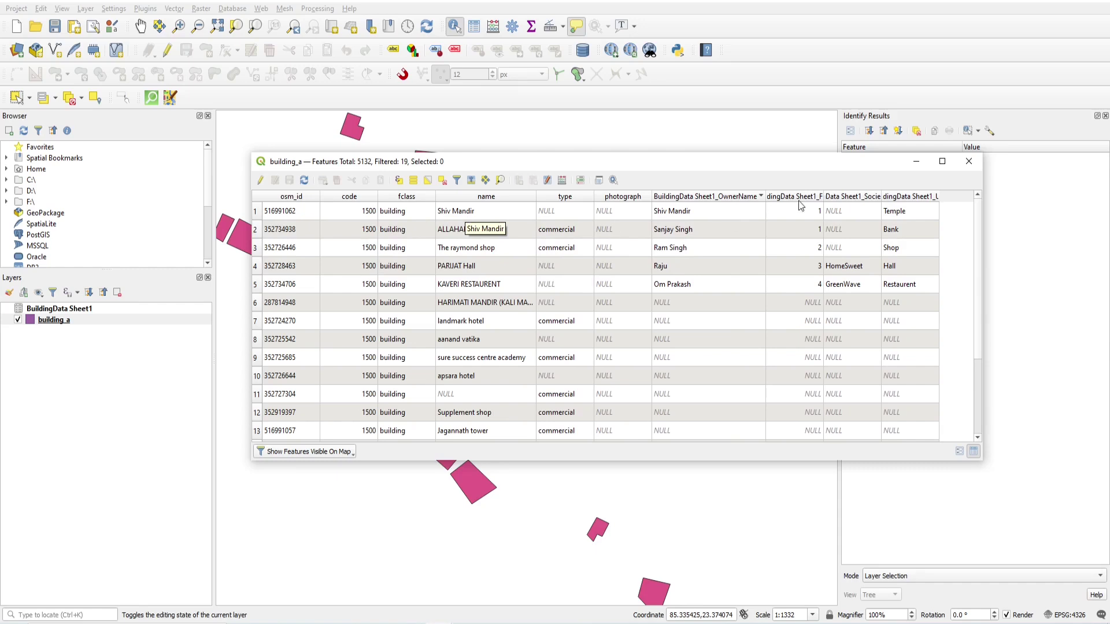
left_click_drag(986, 215, 1022, 216)
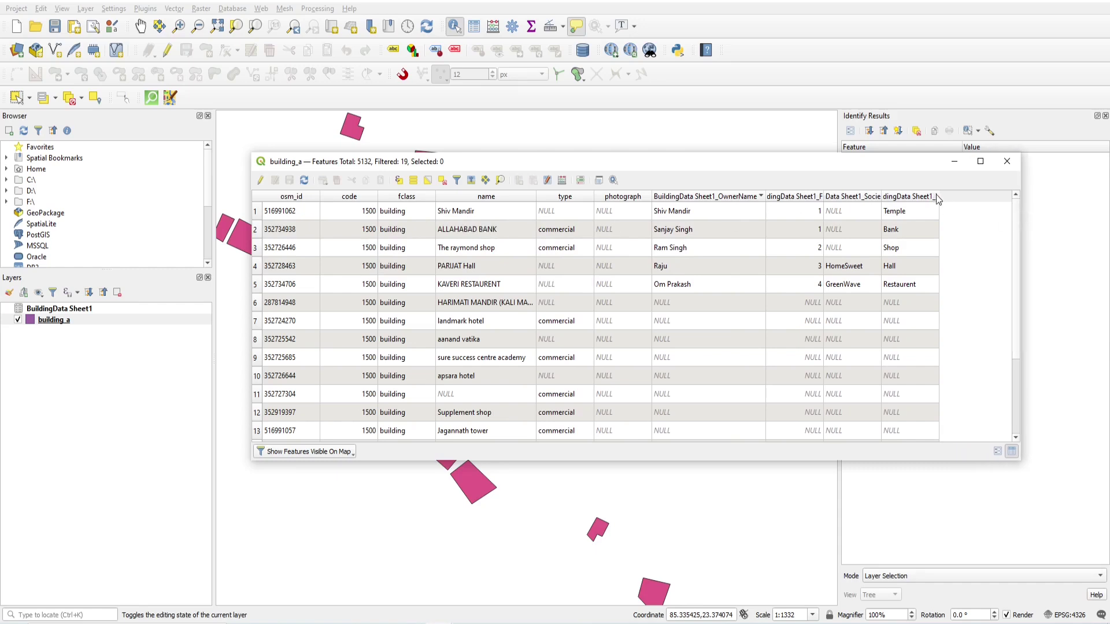
left_click_drag(939, 196, 972, 193)
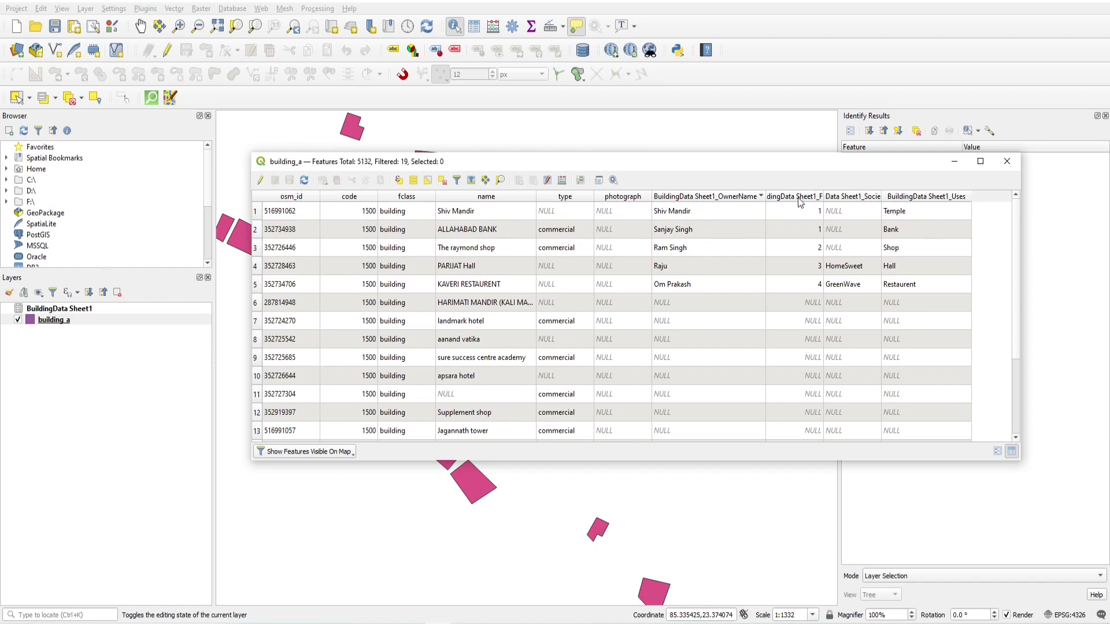
left_click_drag(823, 196, 859, 196)
left_click(835, 284)
left_click(825, 234)
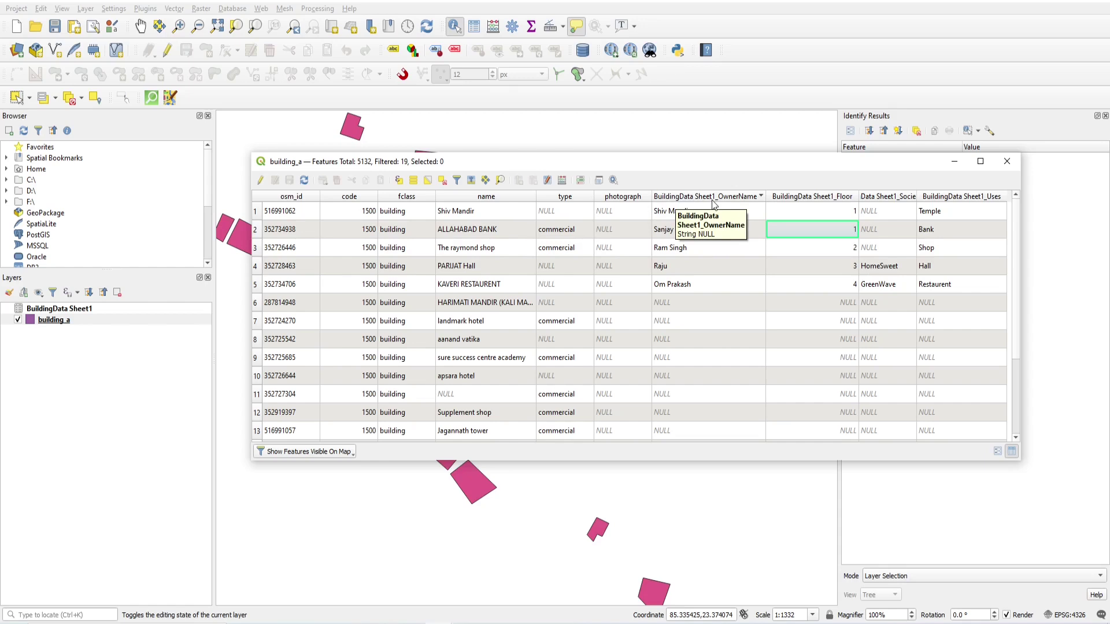
left_click(998, 166)
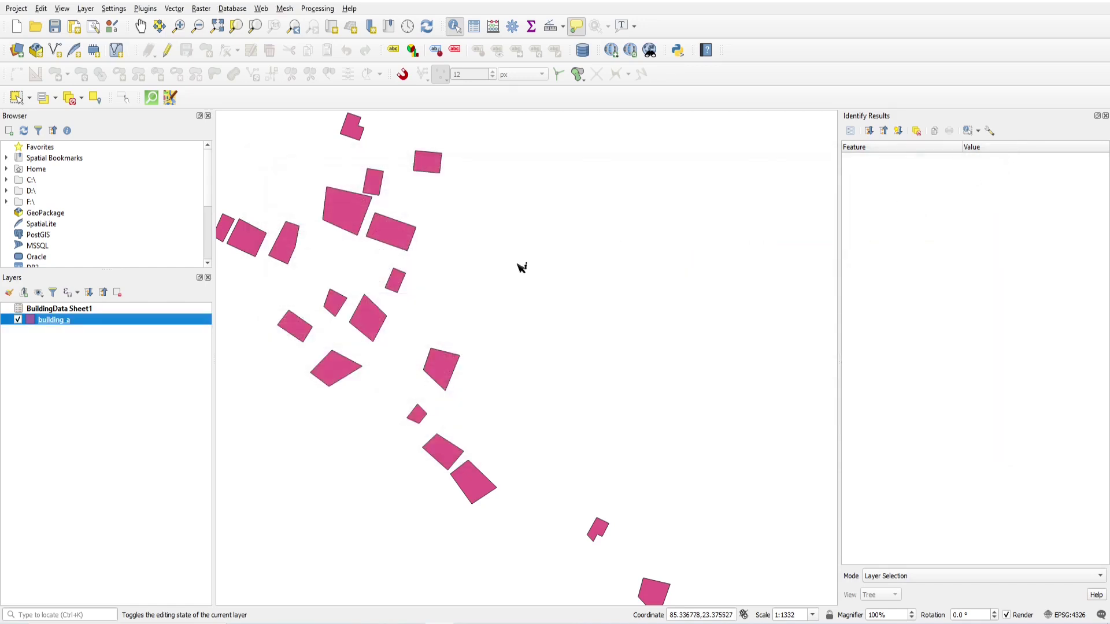
Turn on a custom field-name prefix for the BuildingData Sheet1 join and leave it empty.
right_click(64, 322)
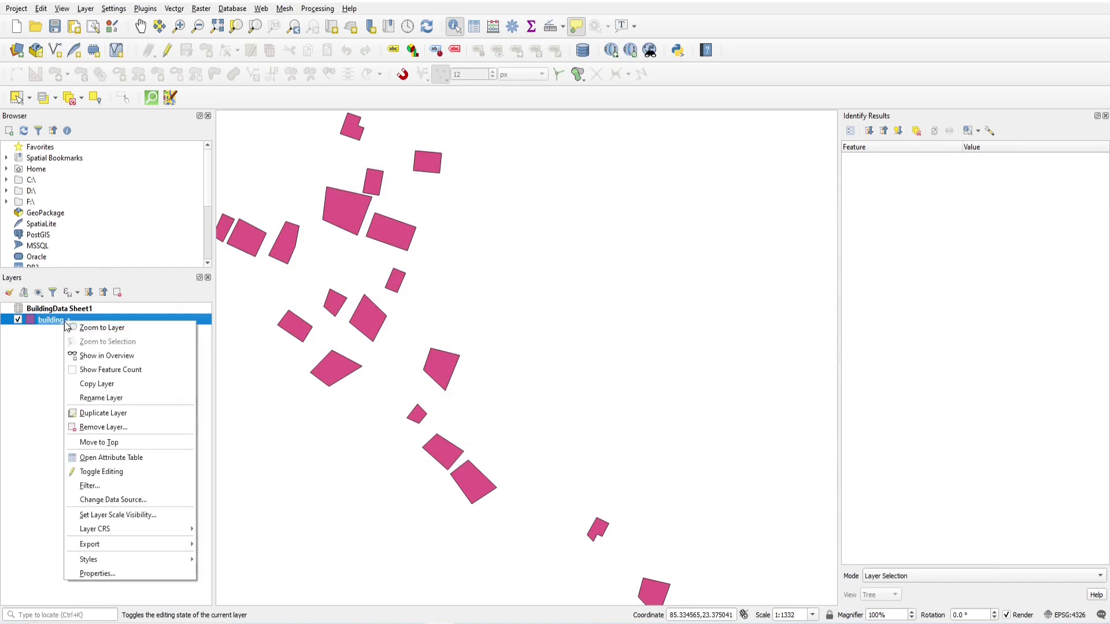
left_click(106, 574)
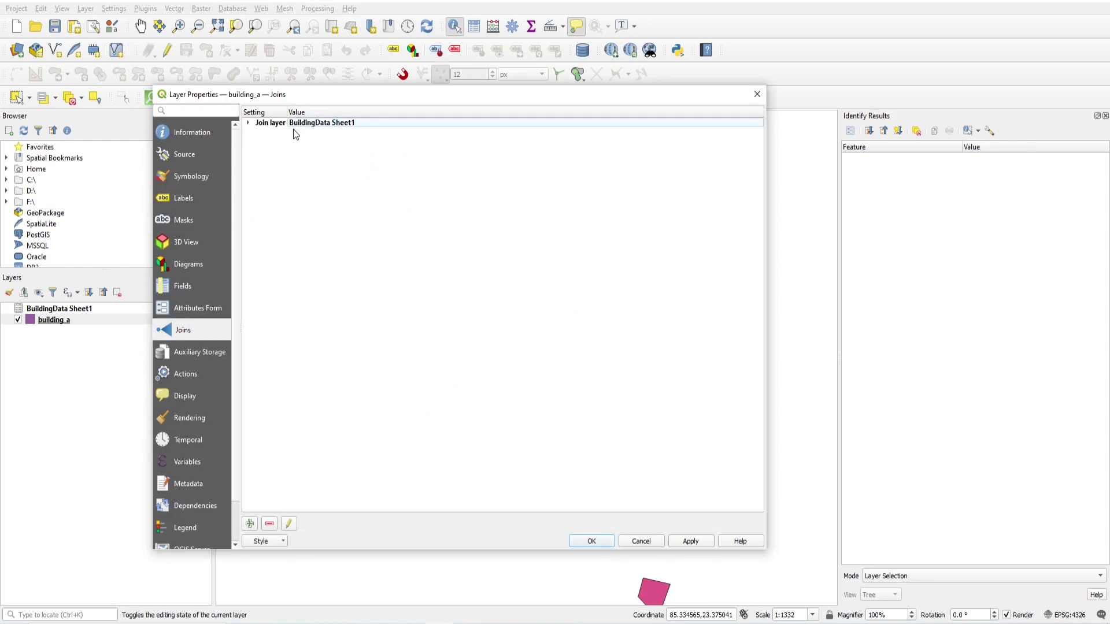
left_click(287, 524)
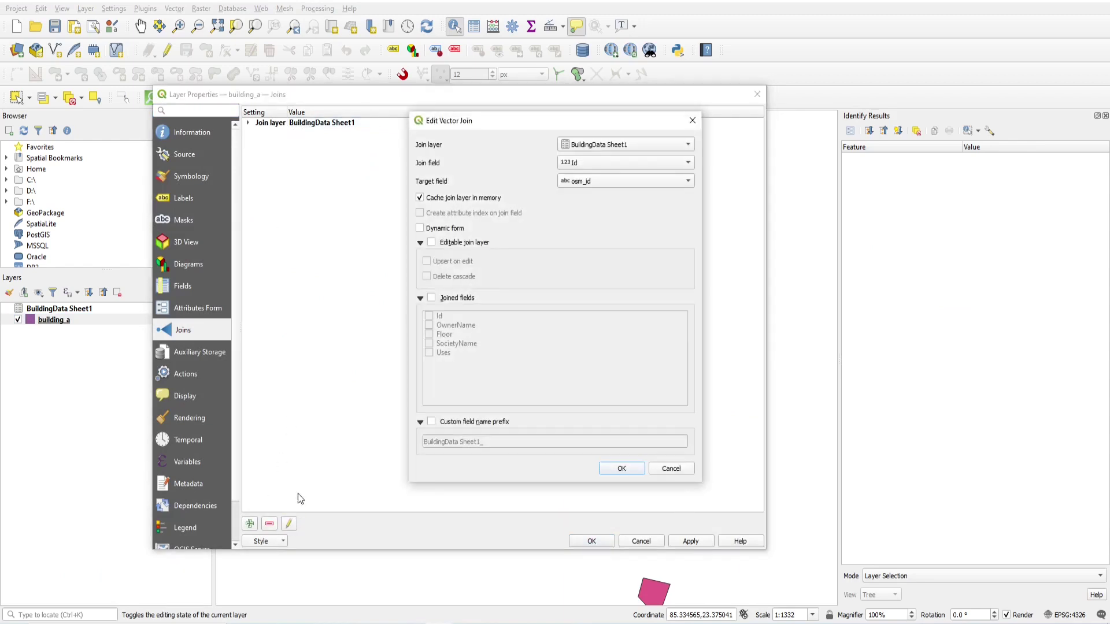
left_click(432, 422)
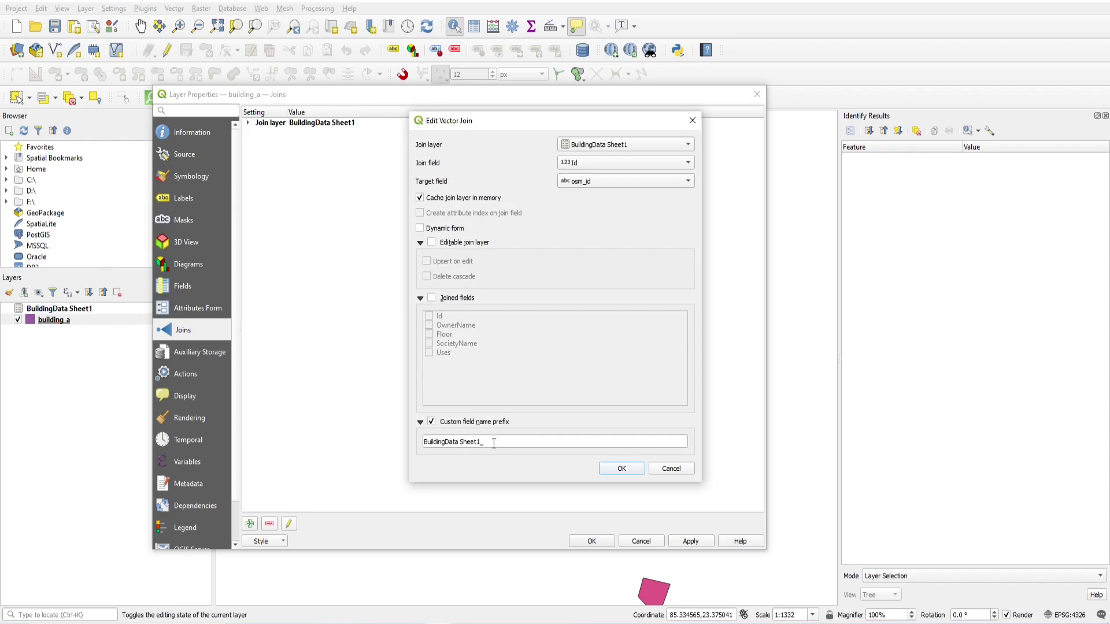
left_click_drag(488, 445, 417, 446)
key("BackSpace")
Apply the join change and reopen building_a's attribute table with F6.
left_click(605, 468)
left_click(590, 541)
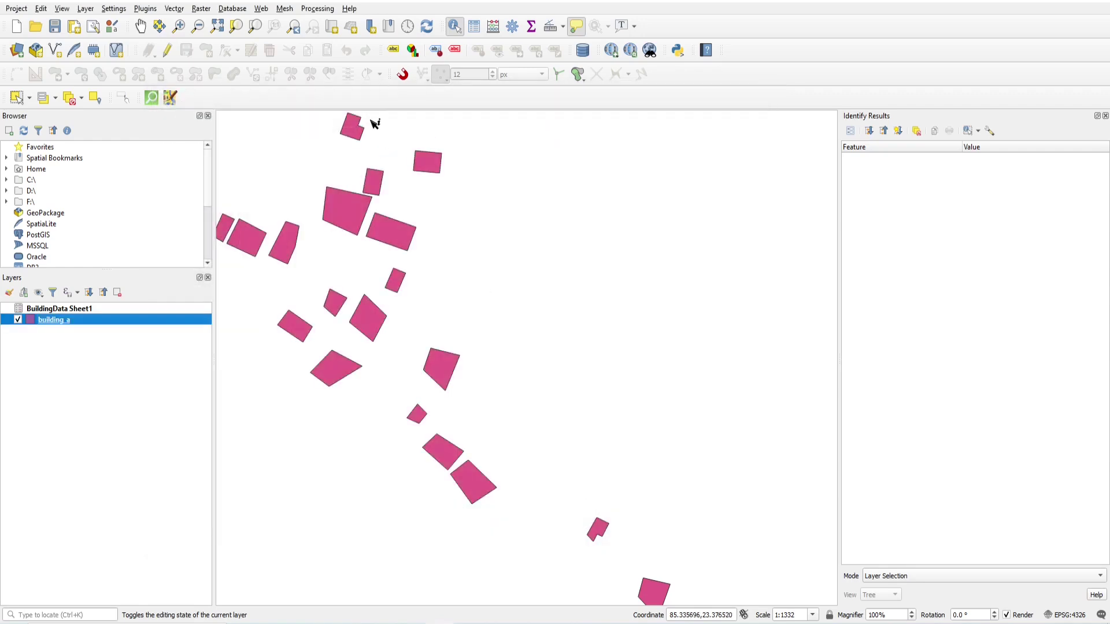
key("F6")
left_click(304, 453)
Show only features visible on the map, sort by OwnerName descending, and close the table.
left_click(298, 495)
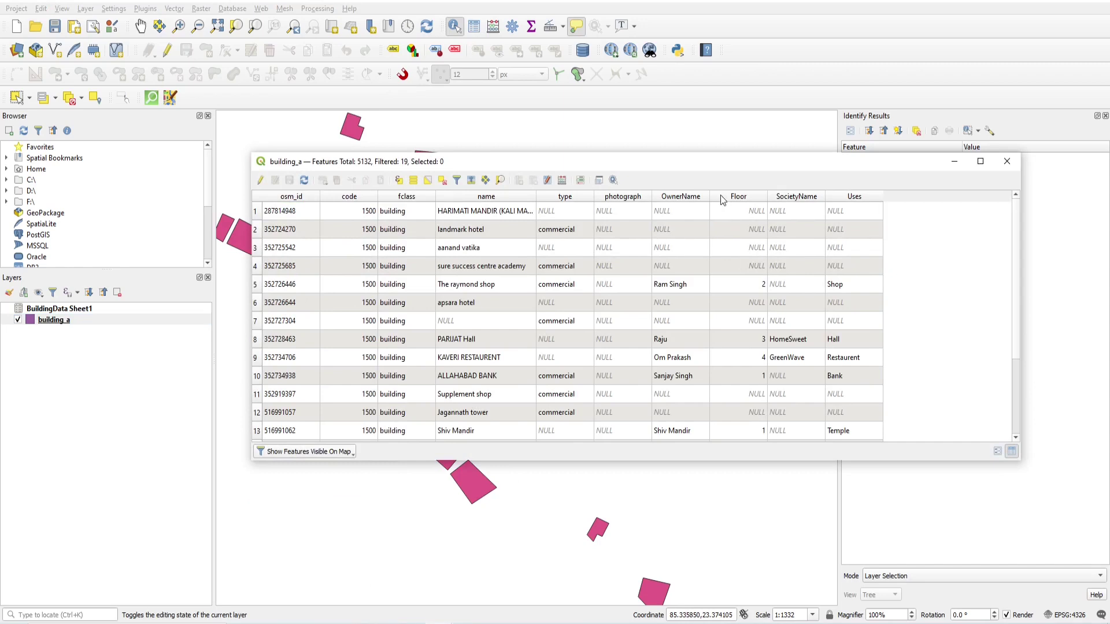
left_click(663, 200)
left_click(705, 197)
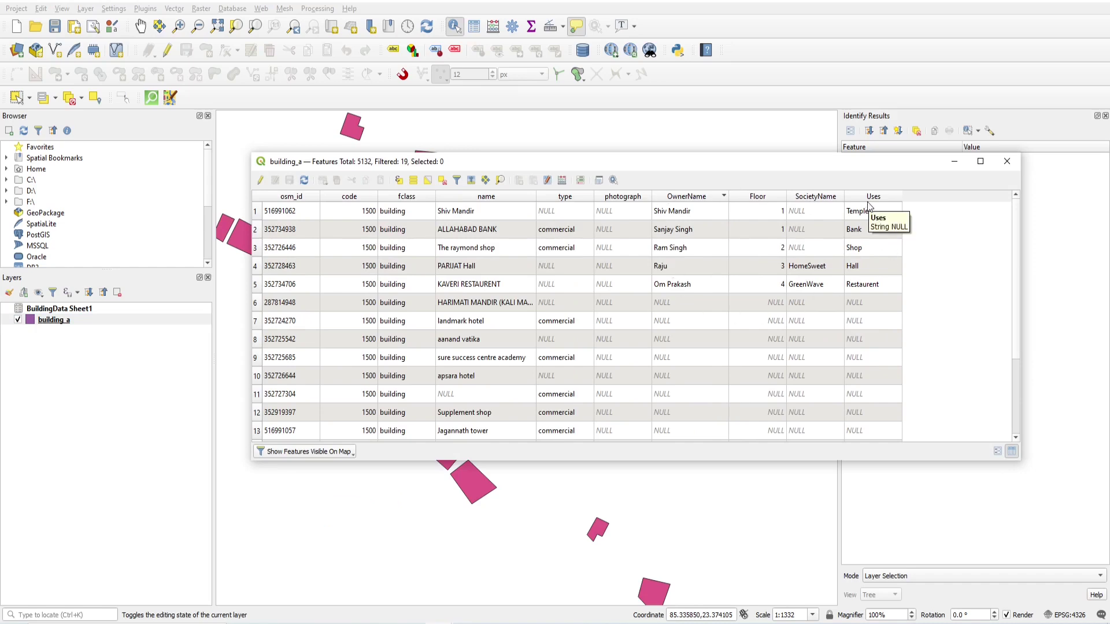
left_click(1007, 161)
Open building_a's BuildingData Sheet1 join for editing from Layer Properties > Joins.
right_click(62, 319)
left_click(98, 570)
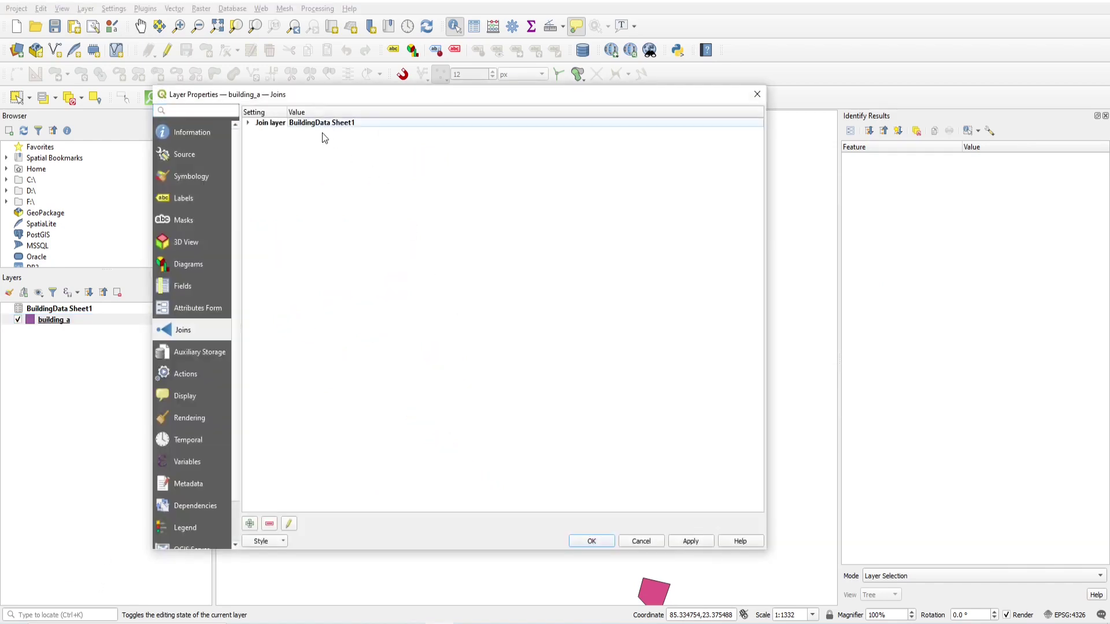
left_click(288, 524)
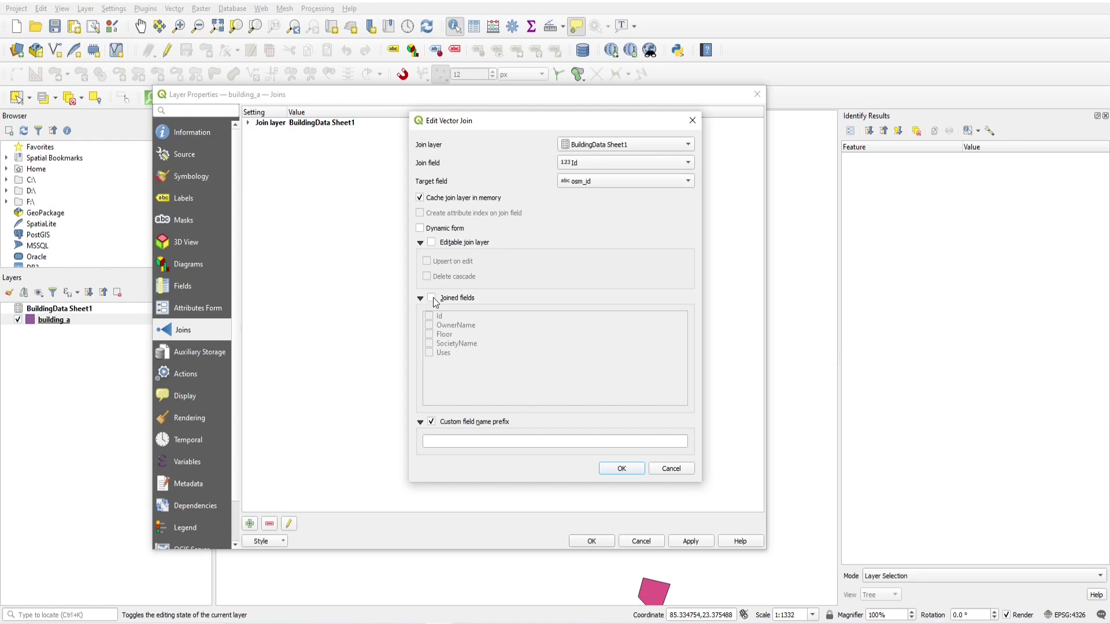
Restrict the join's fields to OwnerName and Uses and apply the change.
left_click(432, 298)
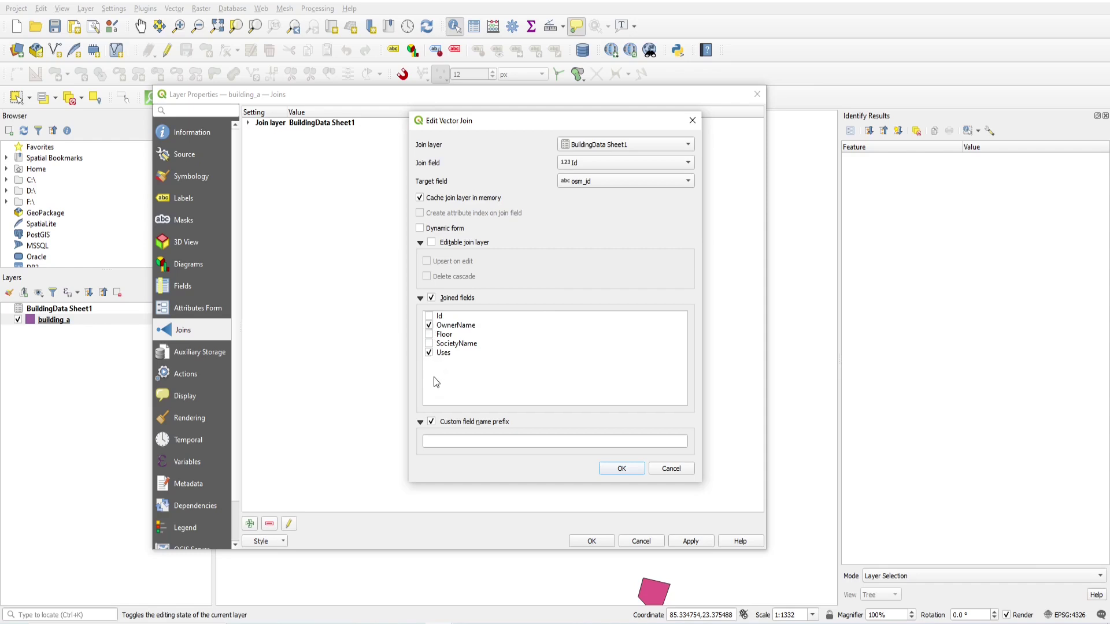
left_click(614, 469)
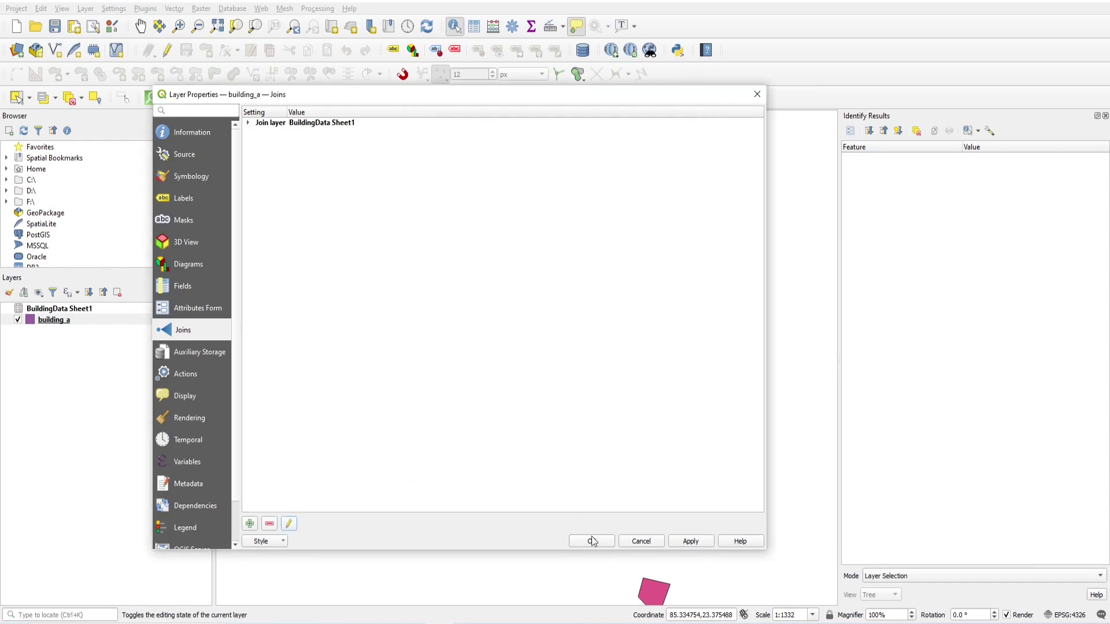
left_click(591, 540)
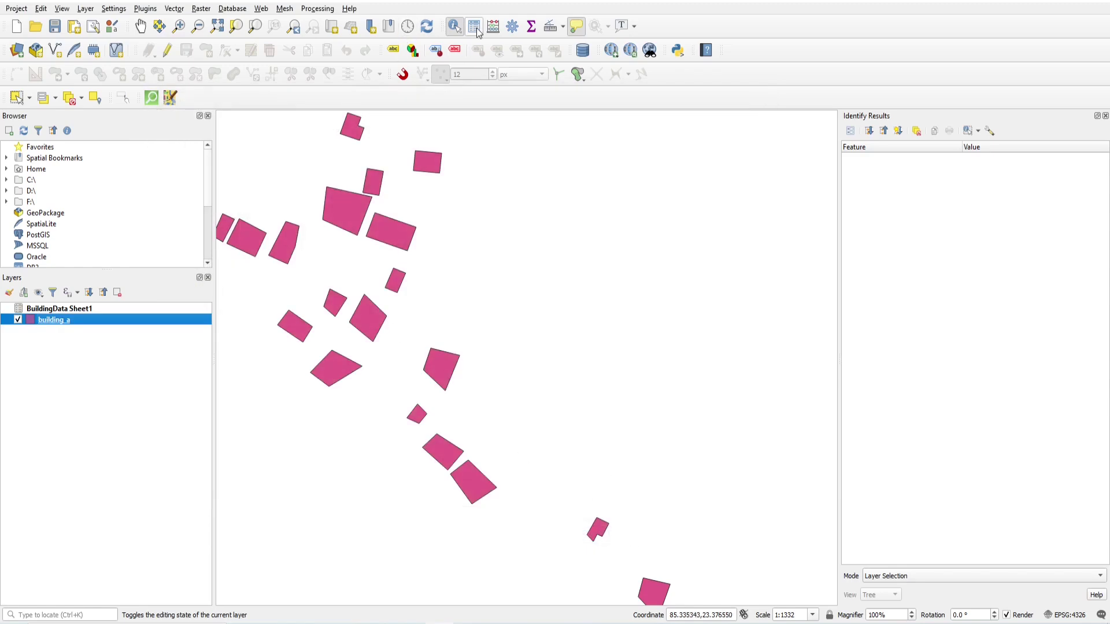
left_click(474, 26)
left_click(303, 456)
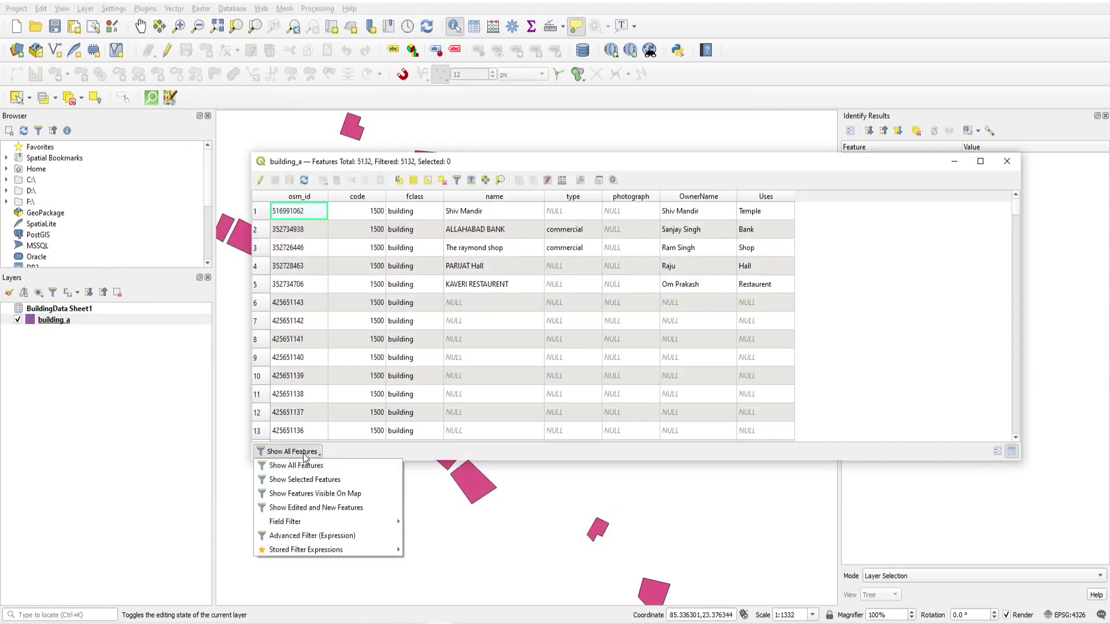
left_click(319, 494)
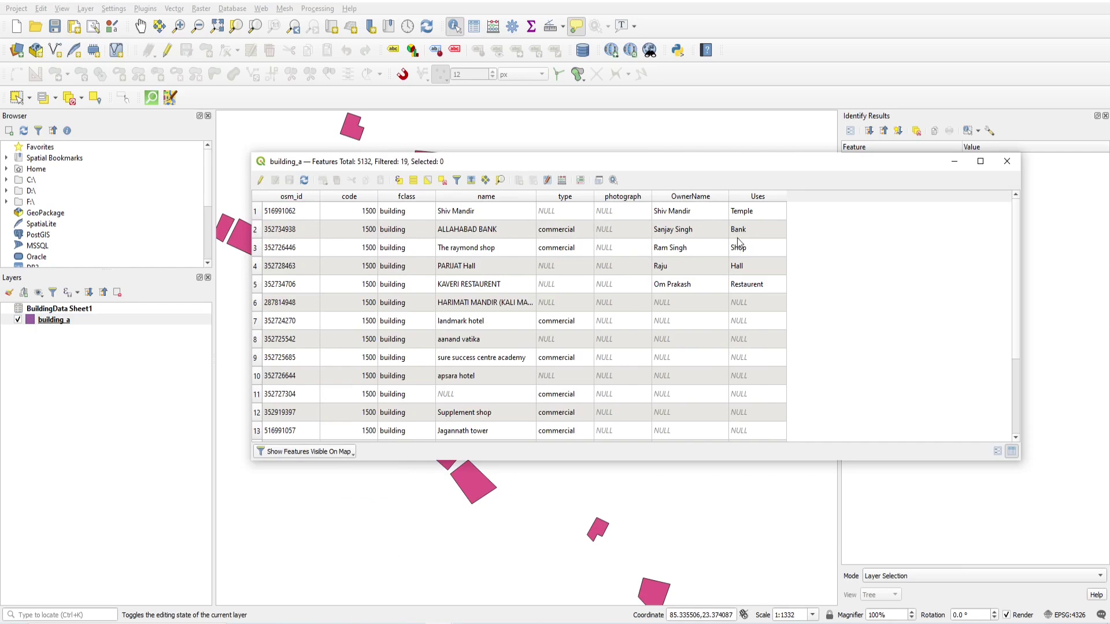
double_click(728, 197)
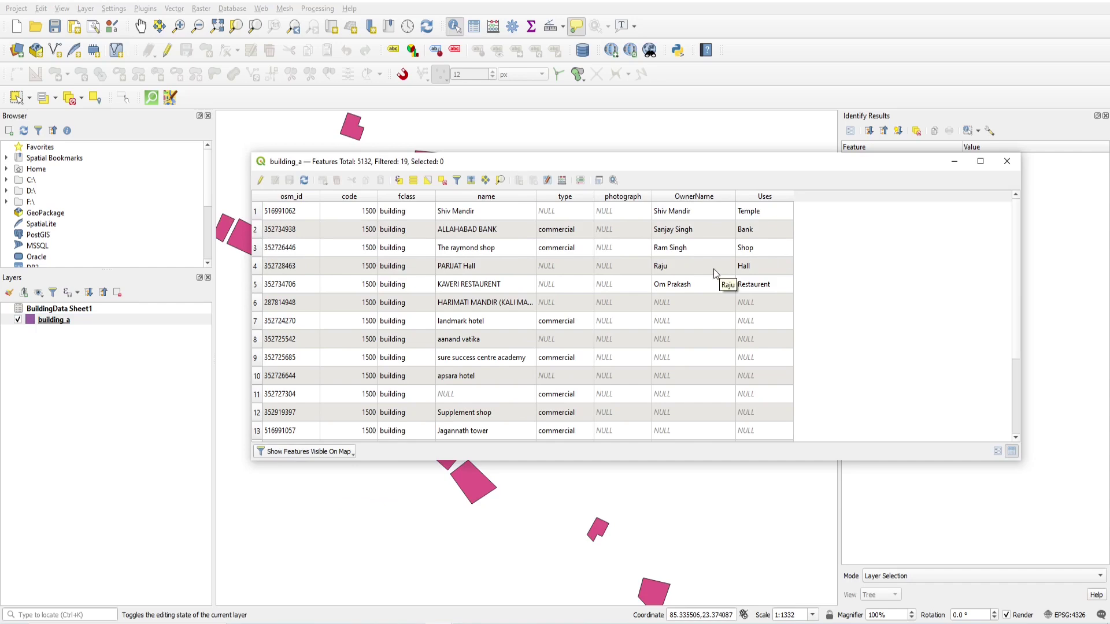
left_click_drag(672, 164, 626, 164)
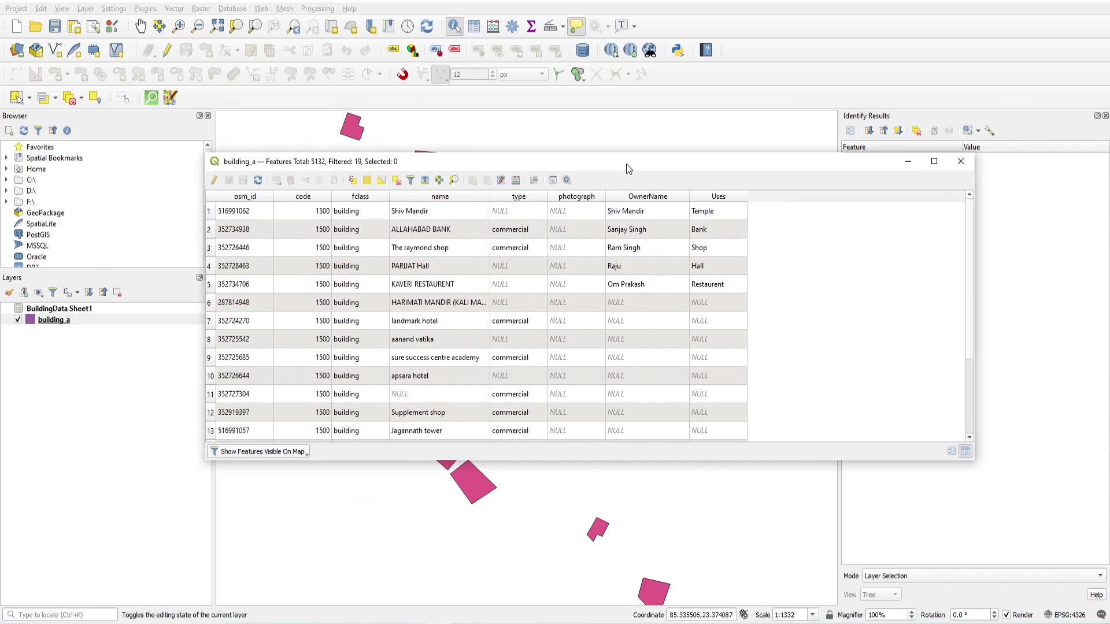
left_click(958, 161)
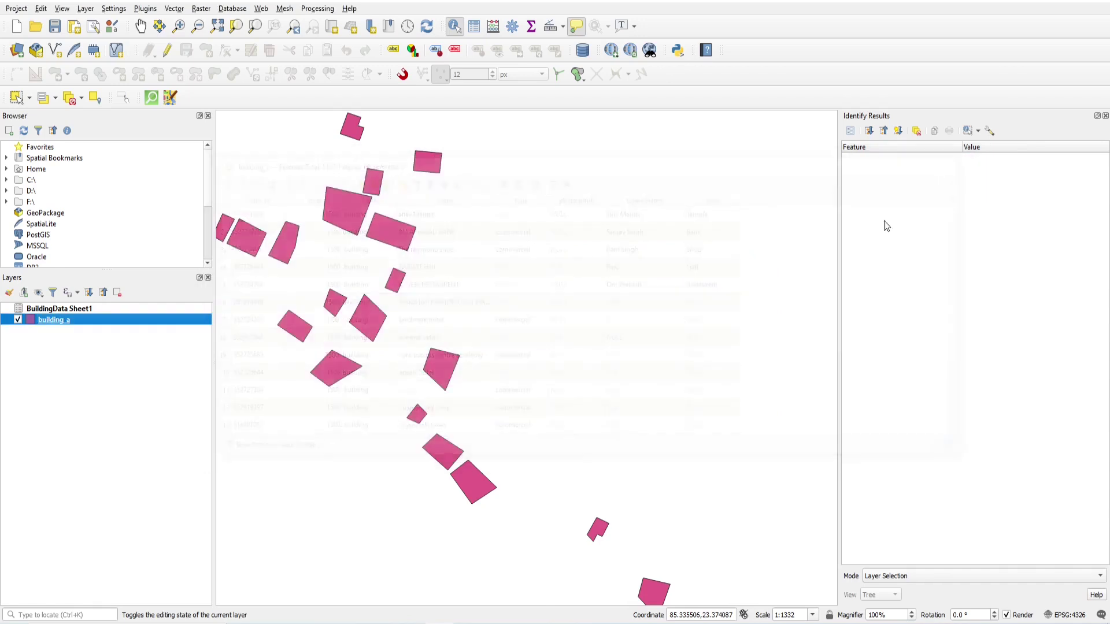
Identify the Supplement shop building (NULL OwnerName and Uses), then switch to the BuildingData.xlsx folder.
left_click(423, 415)
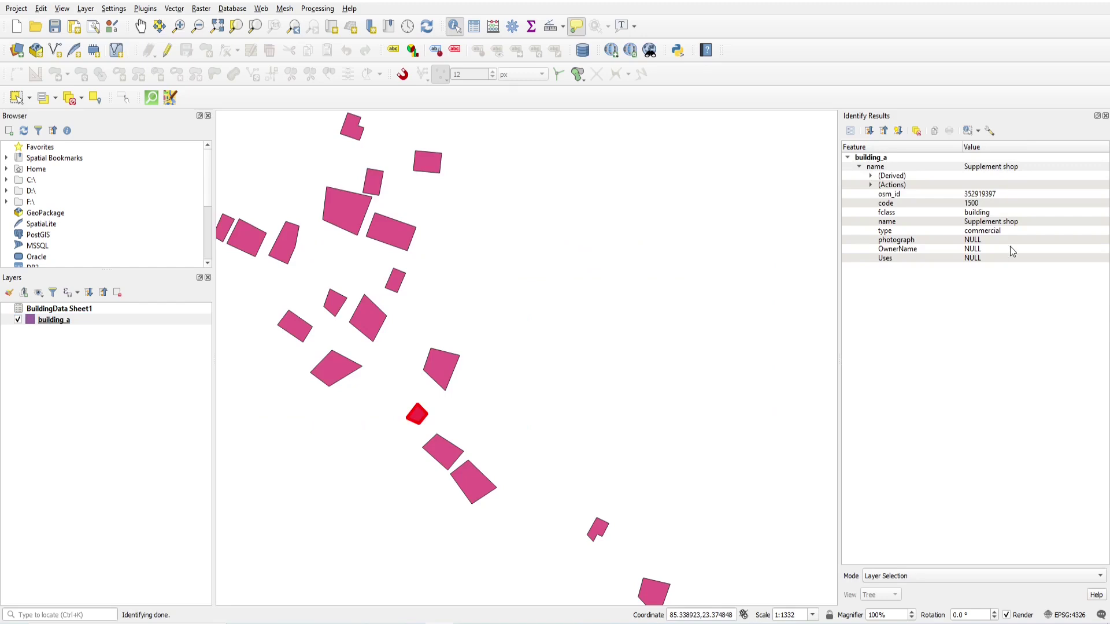
left_click(986, 233)
left_click(990, 223)
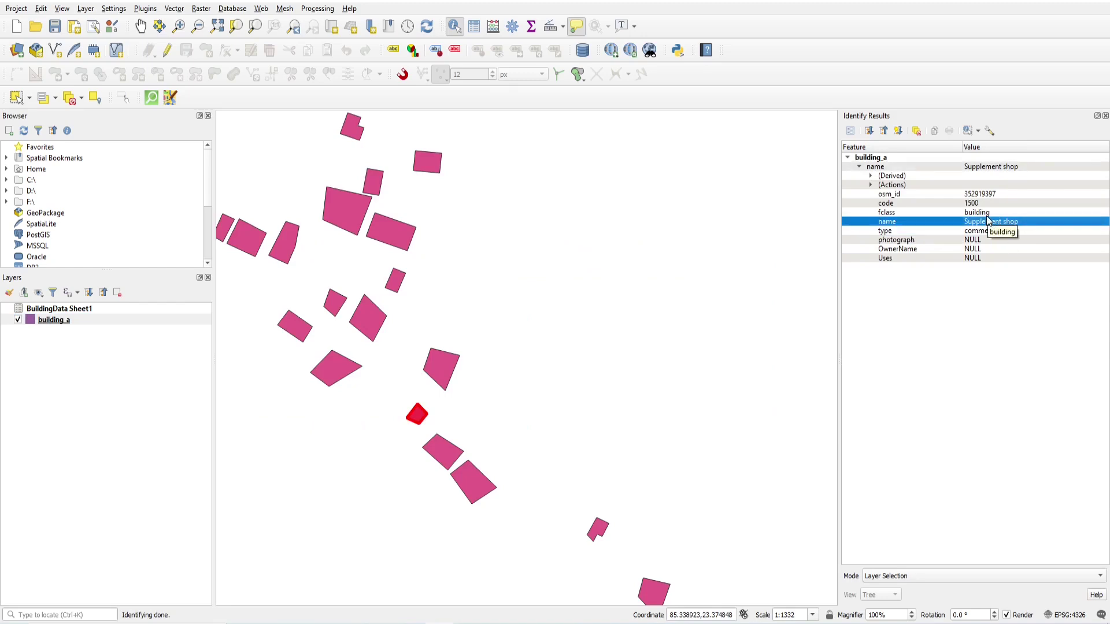
left_click(81, 310)
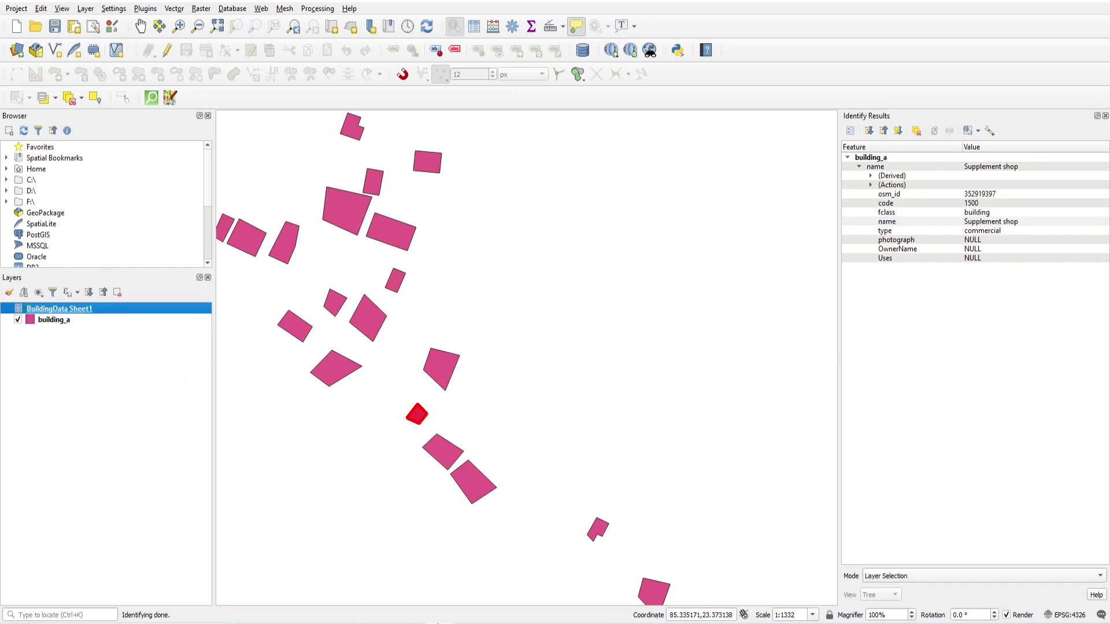
key("alt+Tab")
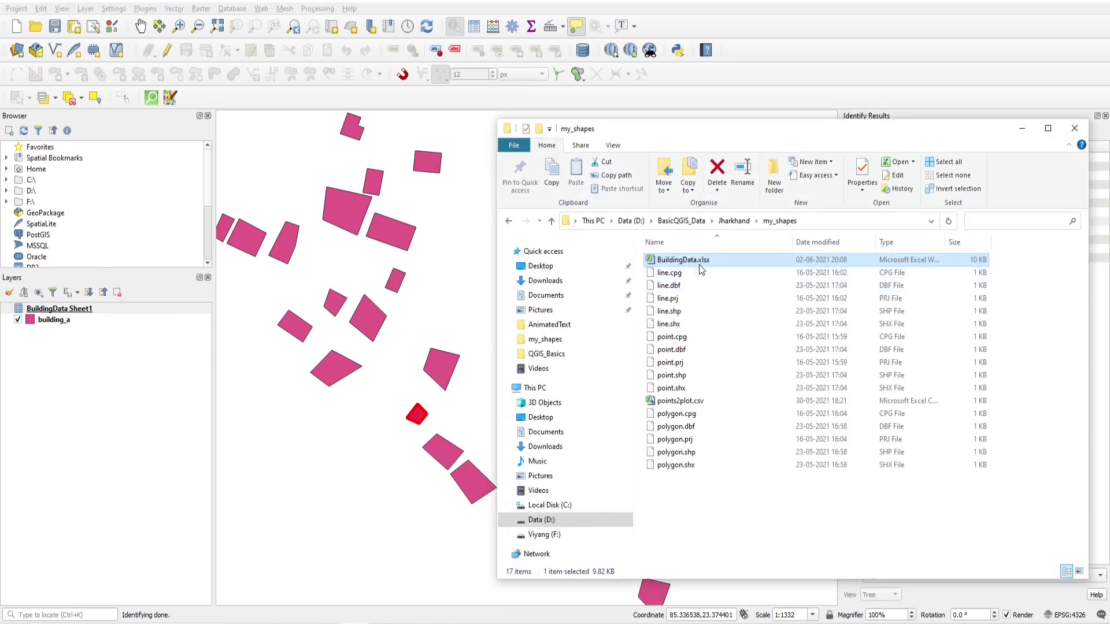
Open BuildingData.xlsx in Excel, set its window aside, and return to QGIS.
double_click(699, 260)
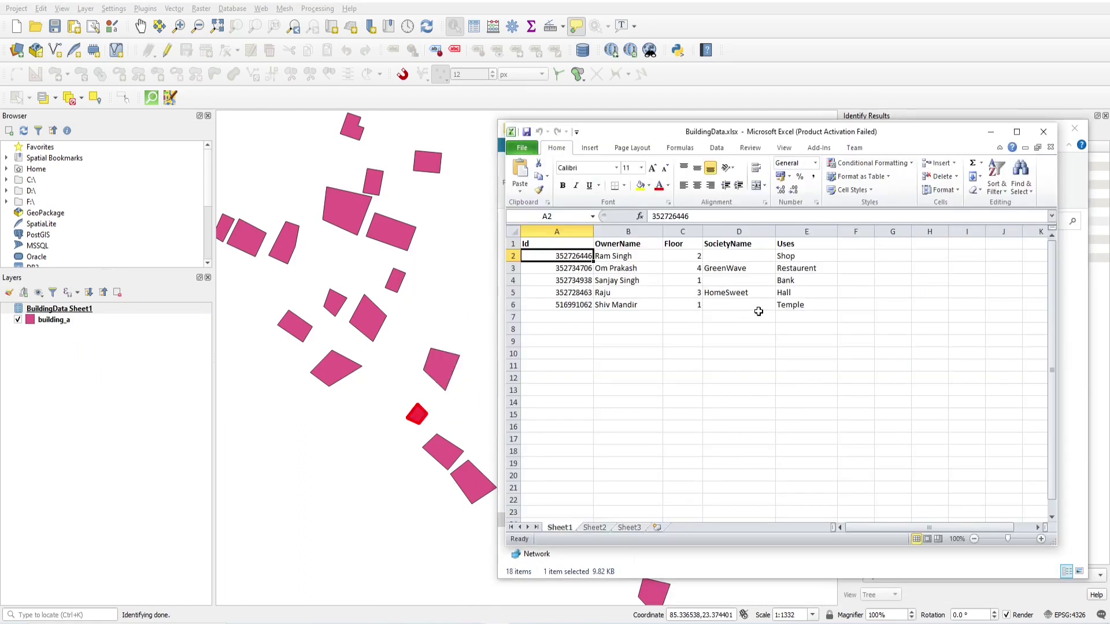
left_click_drag(889, 137, 577, 224)
left_click(897, 152)
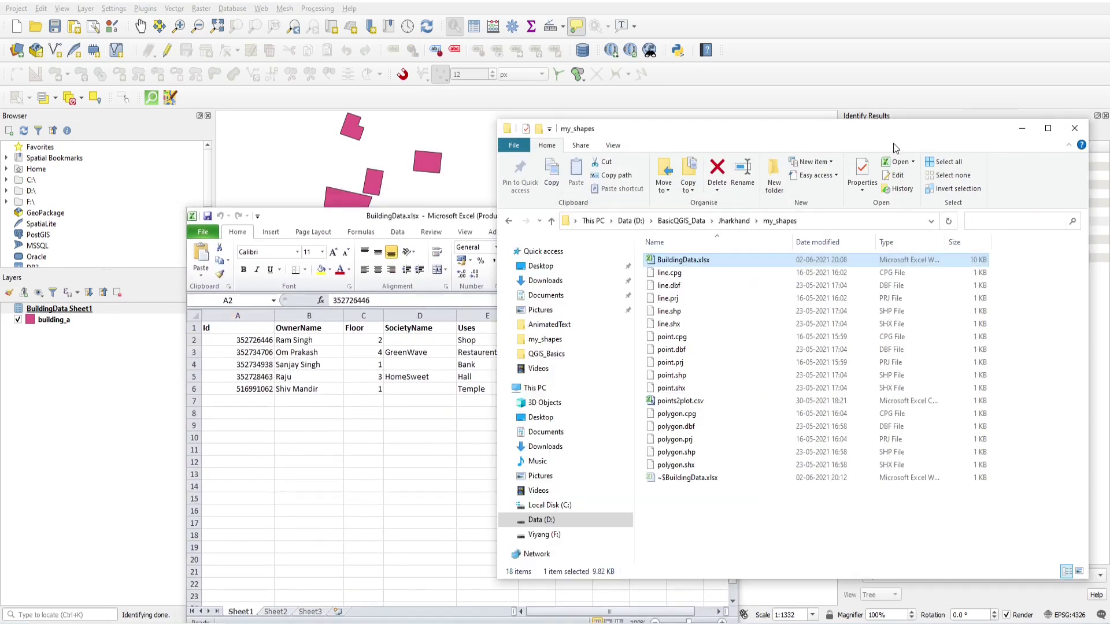
left_click(130, 272)
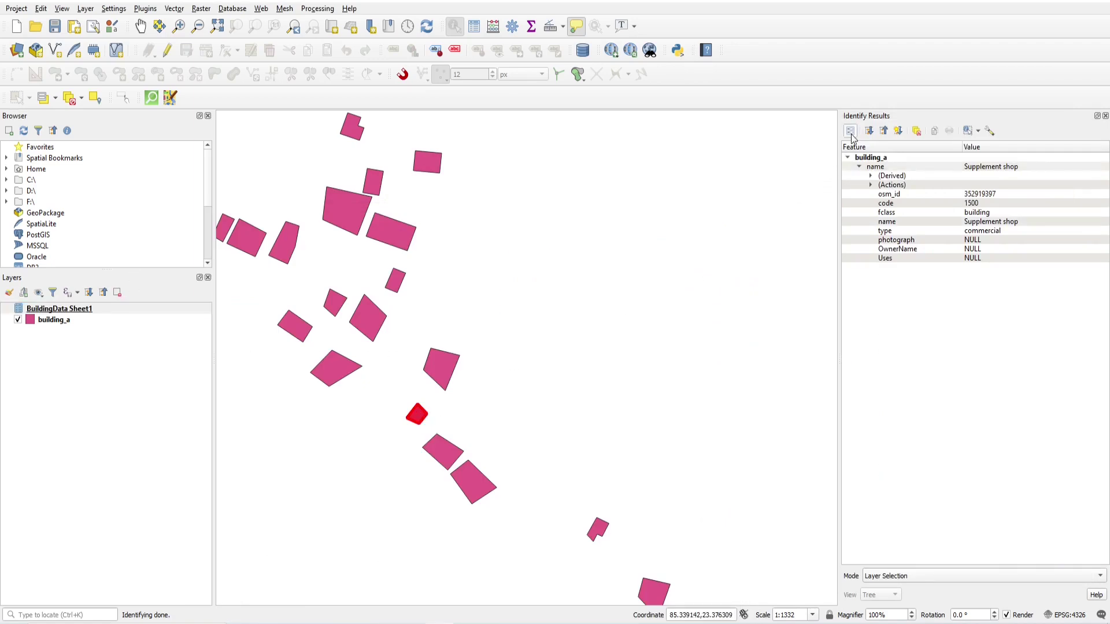
Copy the building's osm_id 352919397 from its attribute form into cell A7 of BuildingData.
left_click(849, 131)
left_click_drag(106, 289, 59, 295)
key("ctrl+c")
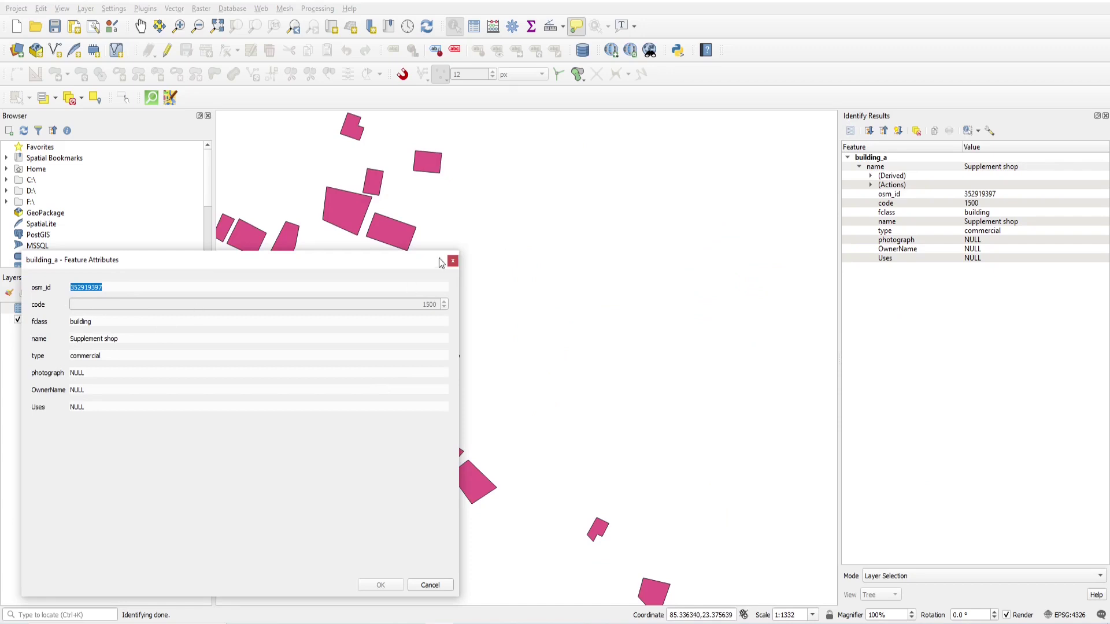
left_click(452, 261)
key("alt+Tab")
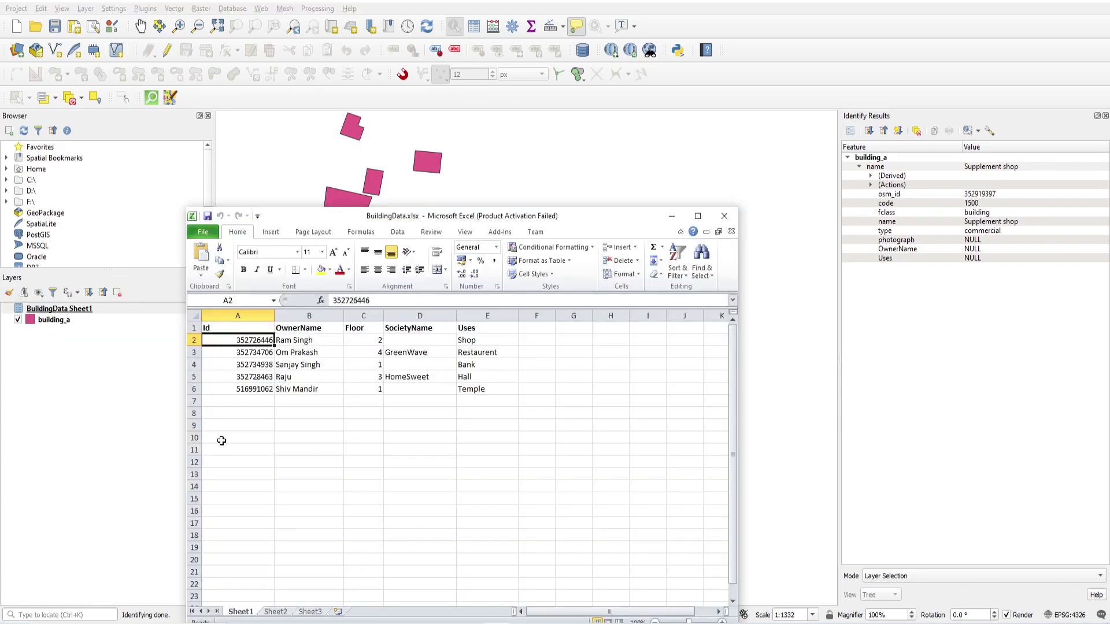
left_click(243, 403)
key("ctrl+v")
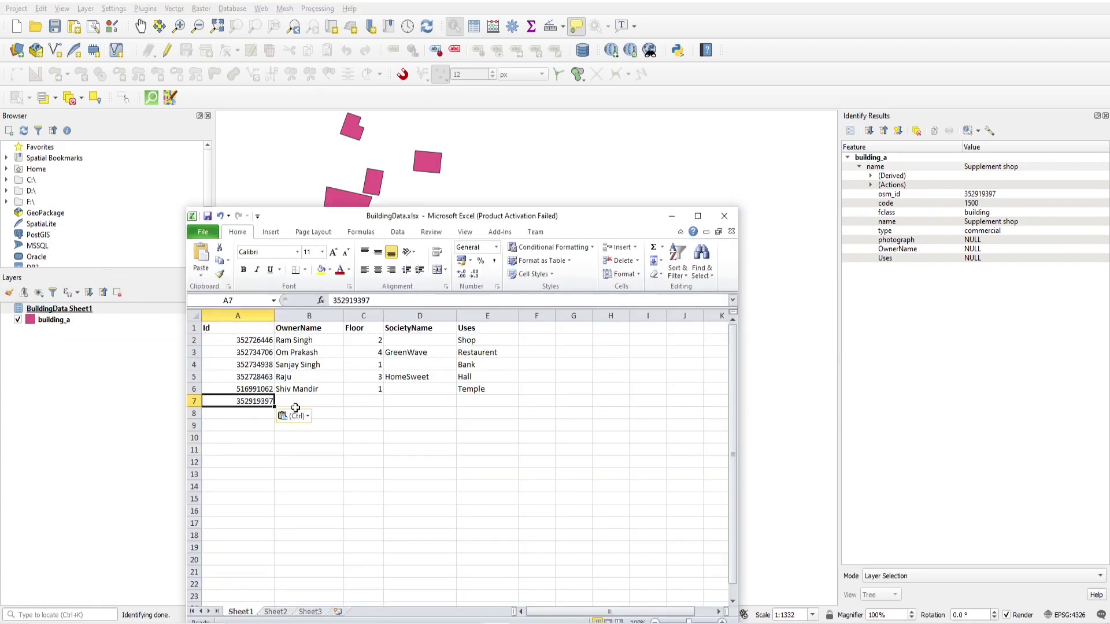
Fill row 7 with the owner's name, floor 2 and use Shop, then close the workbook.
left_click(295, 400)
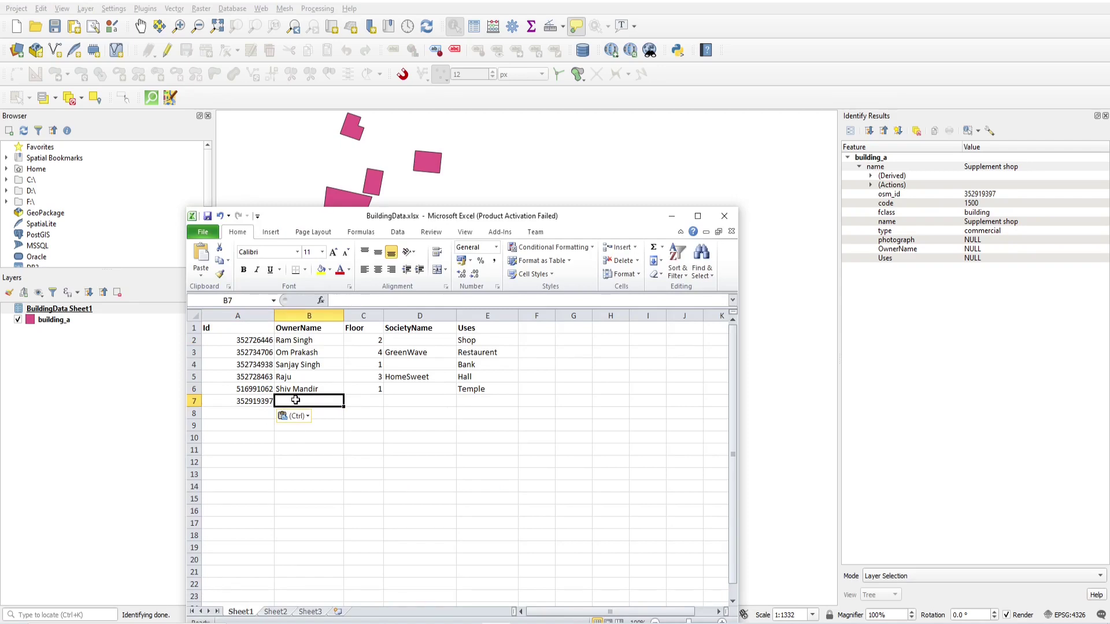
key("Tab")
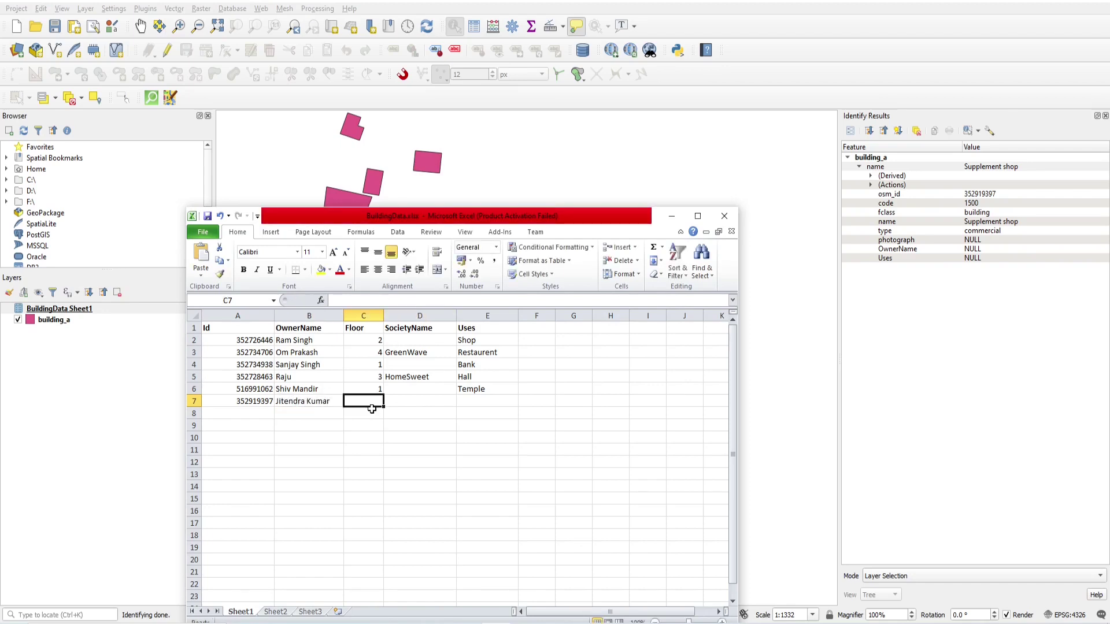
type("2")
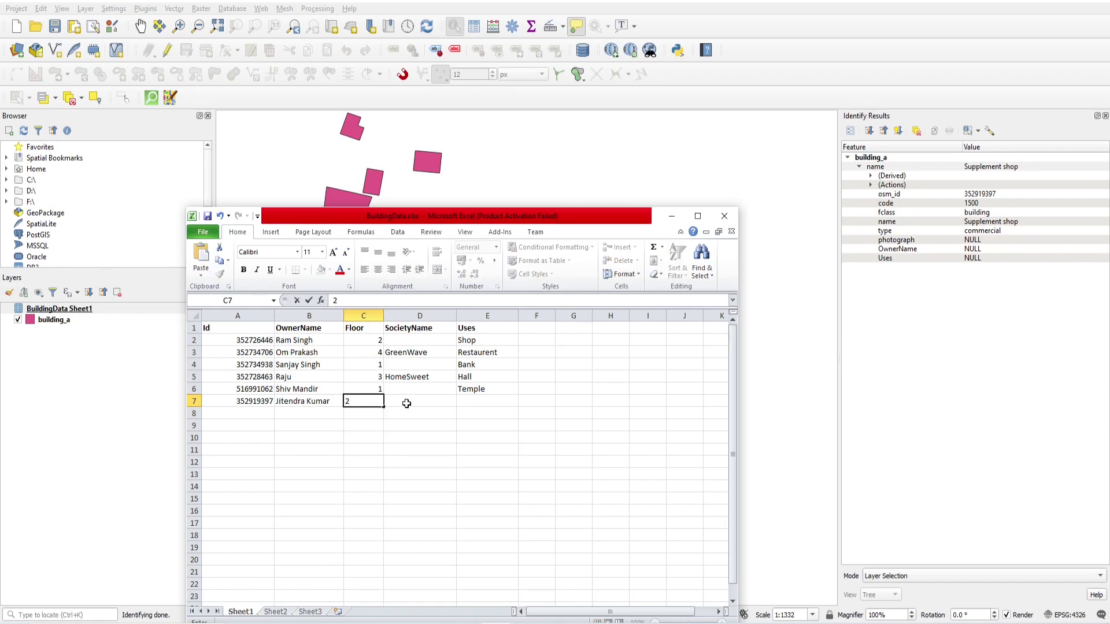
left_click(406, 403)
left_click(478, 404)
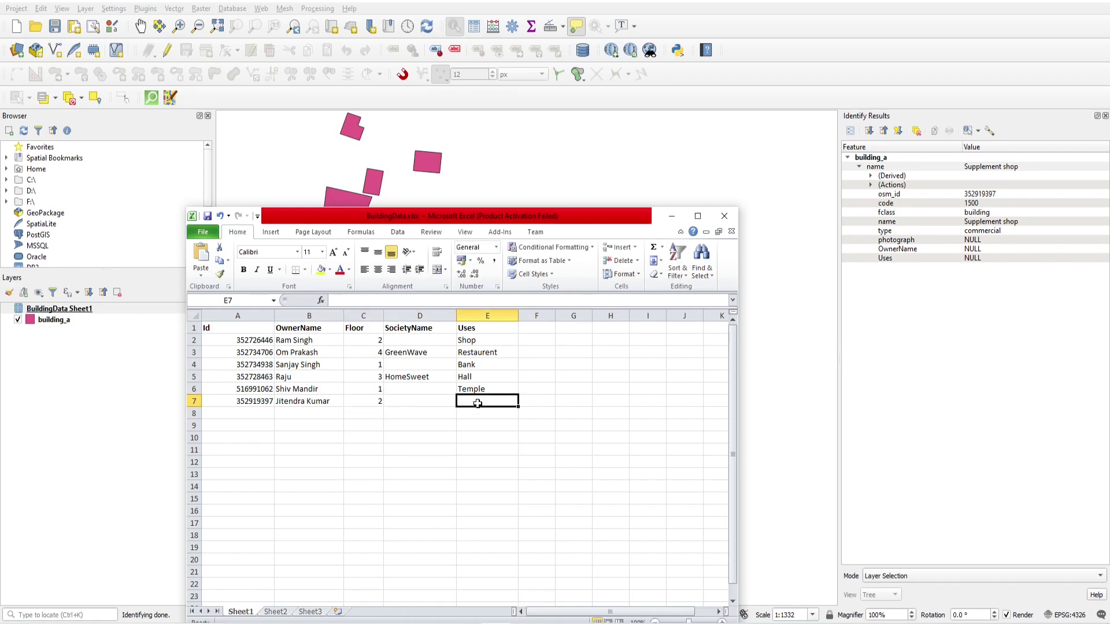
type("Shop")
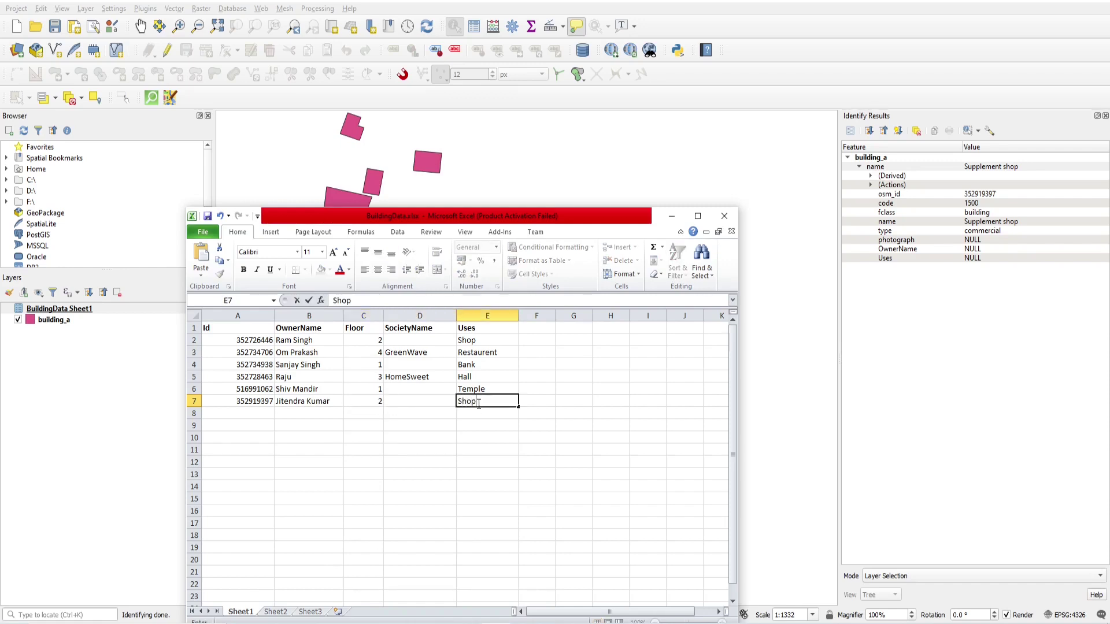
left_click(315, 414)
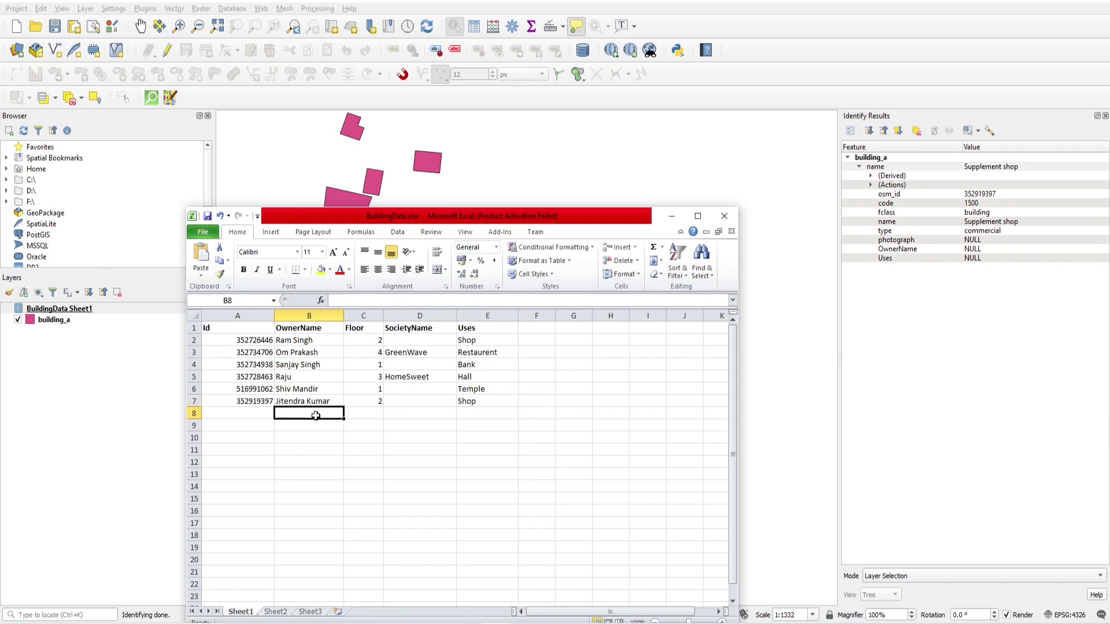
left_click(724, 215)
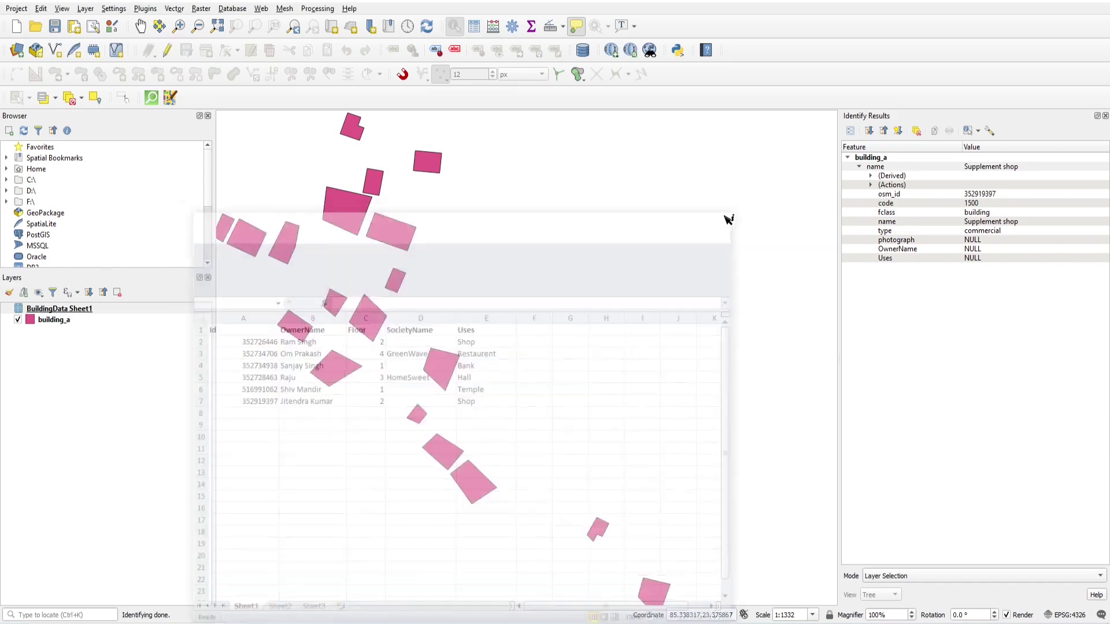
Remove the BuildingData Sheet1 layer and re-add the updated BuildingData.xlsx from Explorer.
left_click(57, 322)
key("Up")
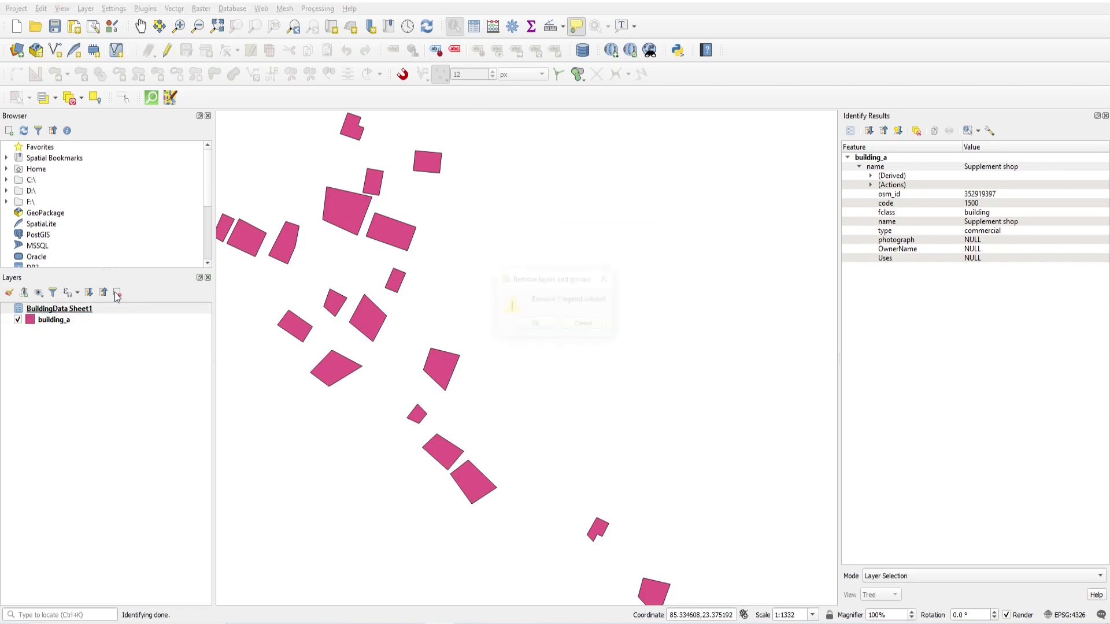
key("ctrl+d")
left_click(535, 324)
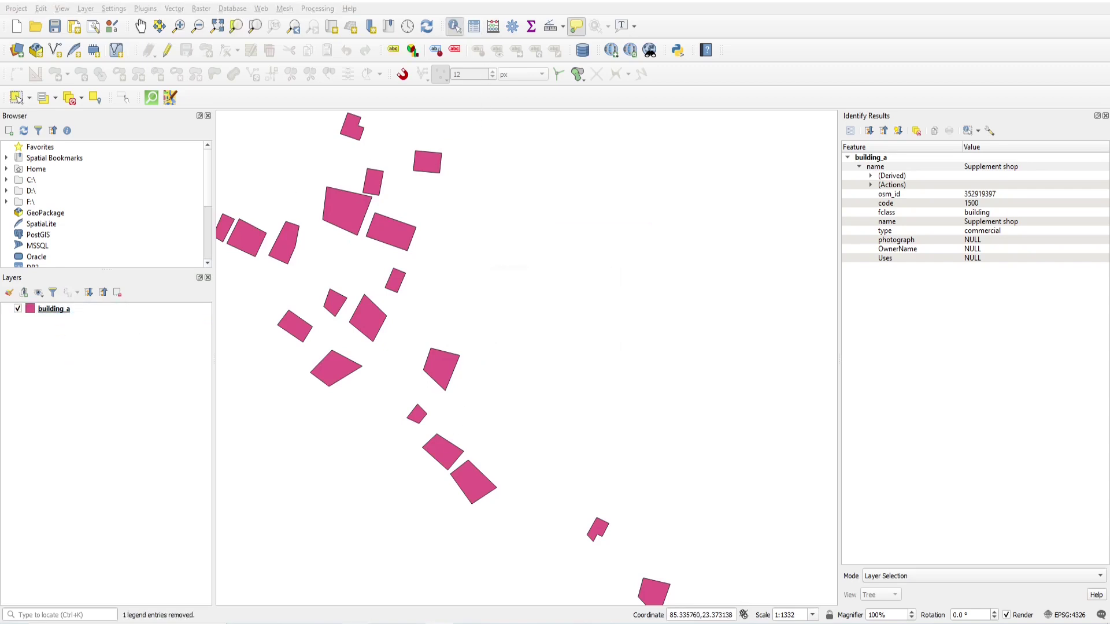
key("alt+Tab")
left_click_drag(682, 260, 164, 445)
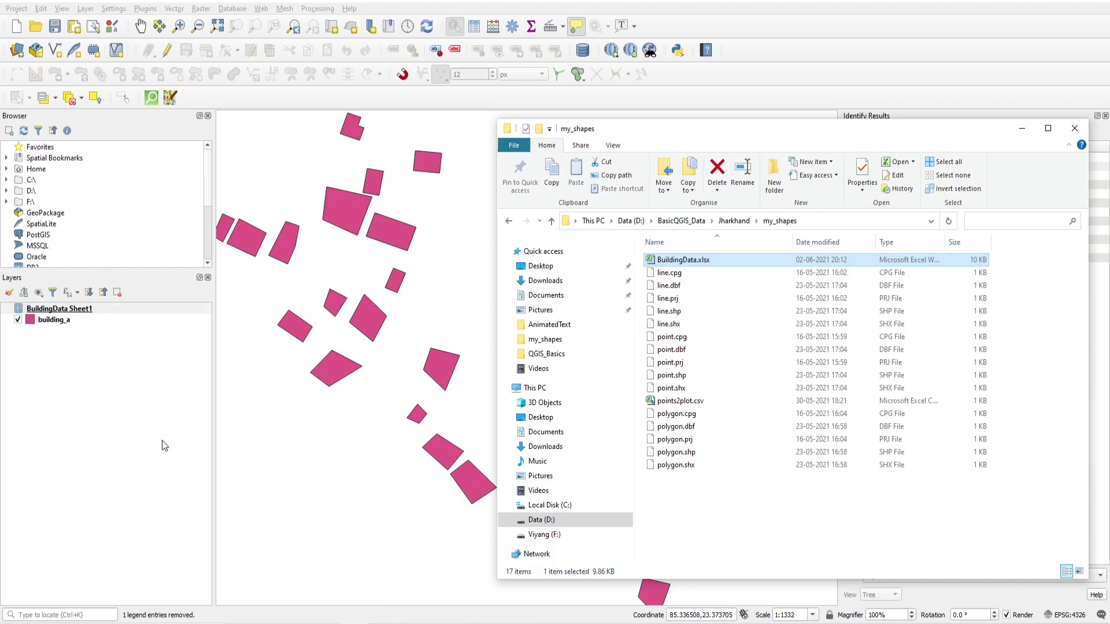
key("alt+Tab")
Open the building_a layer's properties.
left_click(67, 321)
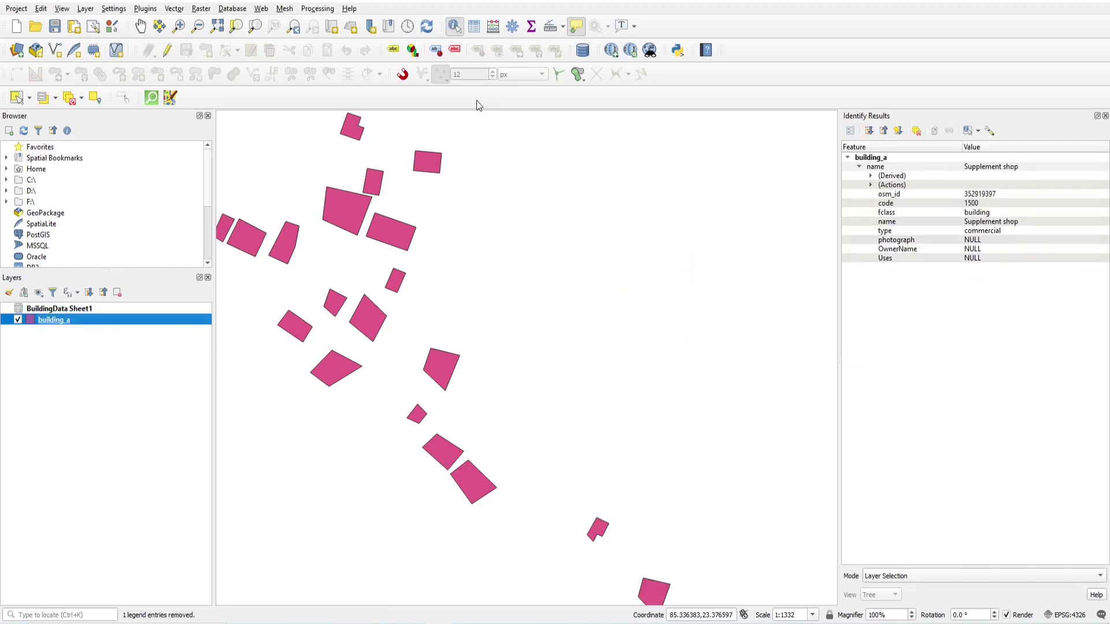
right_click(71, 322)
left_click(102, 573)
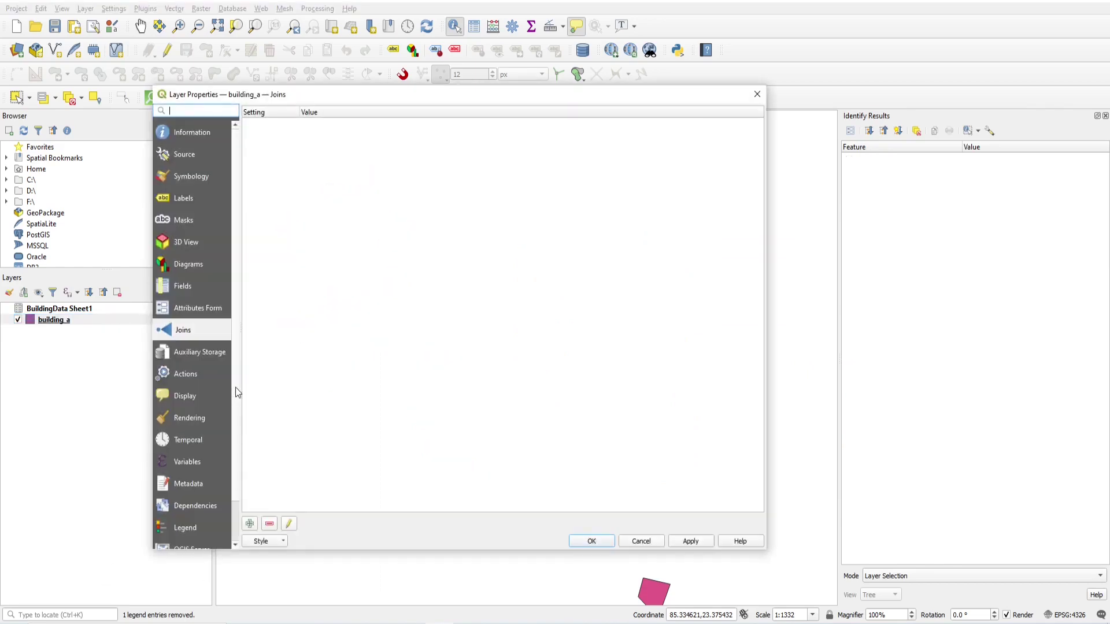
Add a join from BuildingData Sheet1 Id to building_a osm_id, with no field prefix, and apply.
left_click(250, 524)
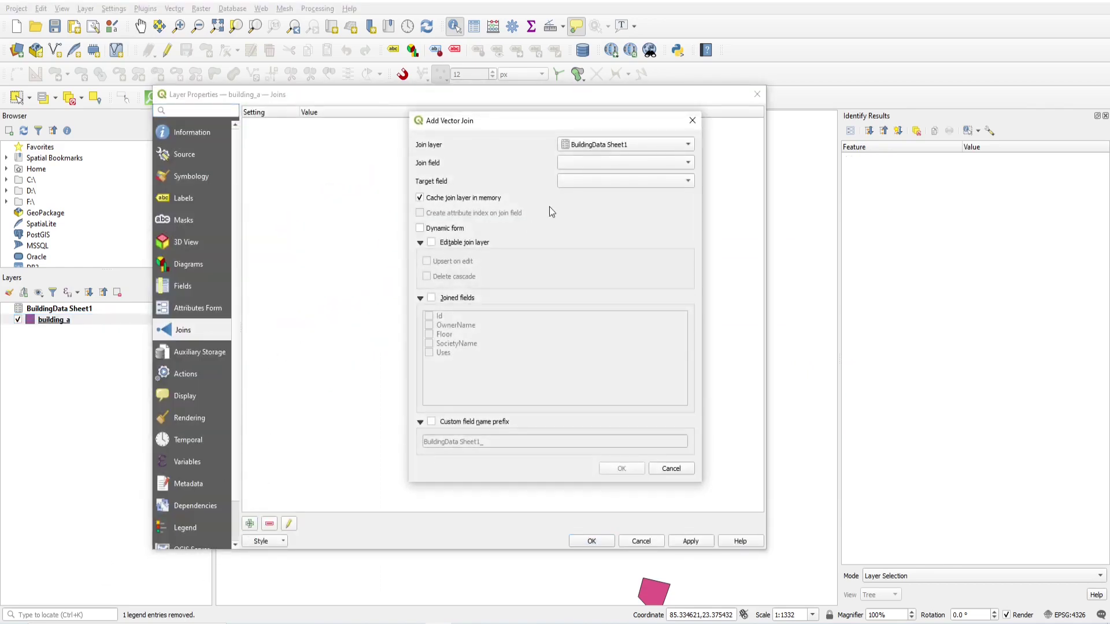
left_click(581, 163)
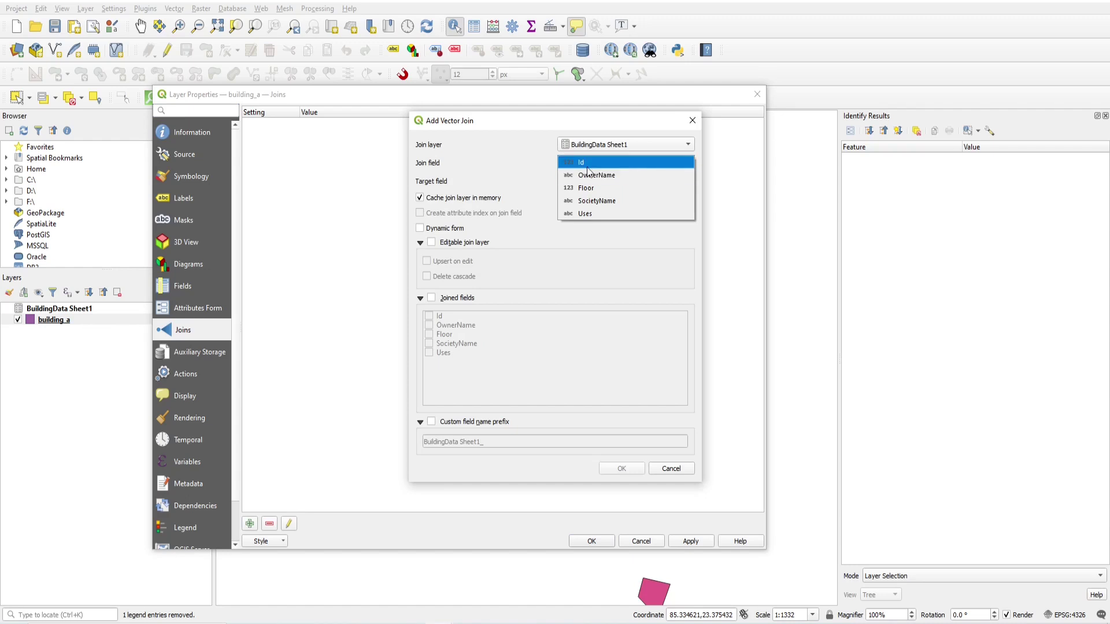
left_click(585, 165)
left_click(592, 181)
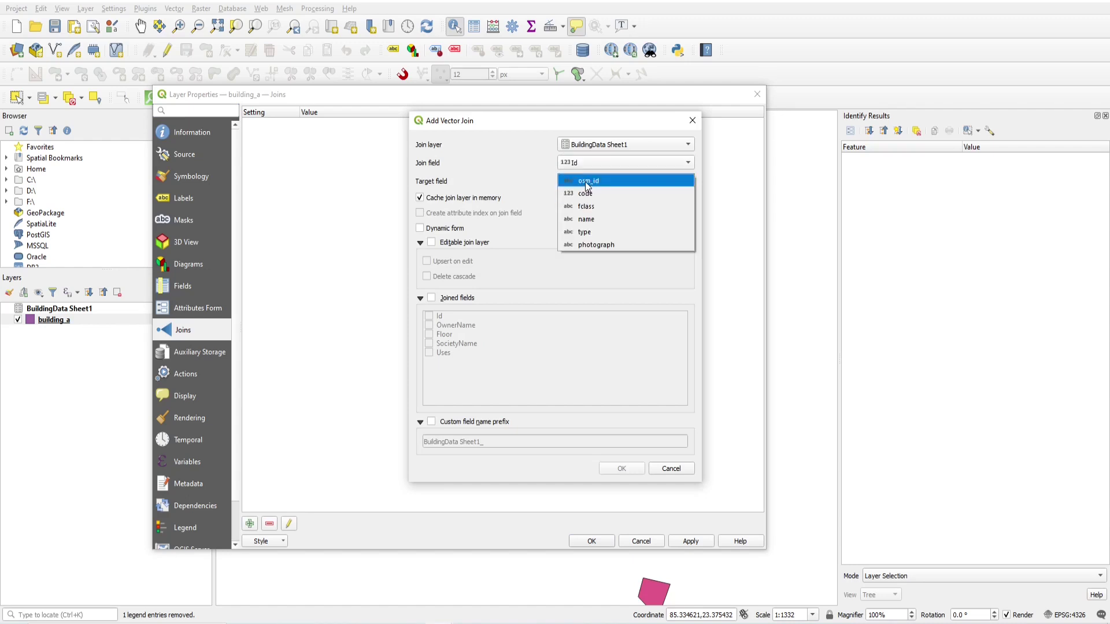
left_click(587, 183)
left_click_drag(497, 441, 395, 435)
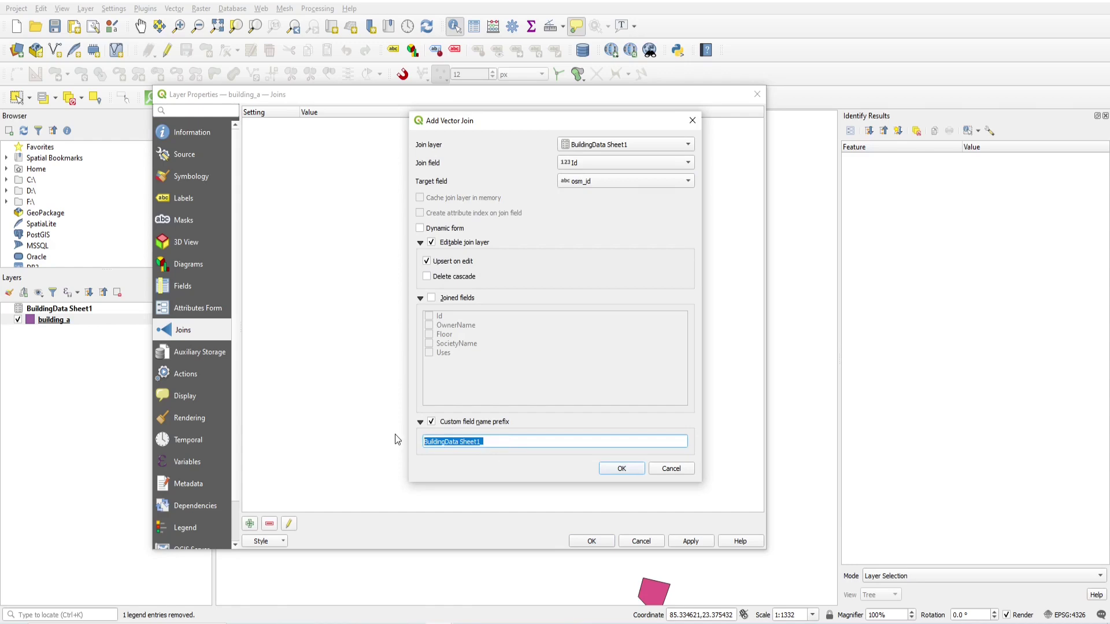
key("BackSpace")
left_click(621, 470)
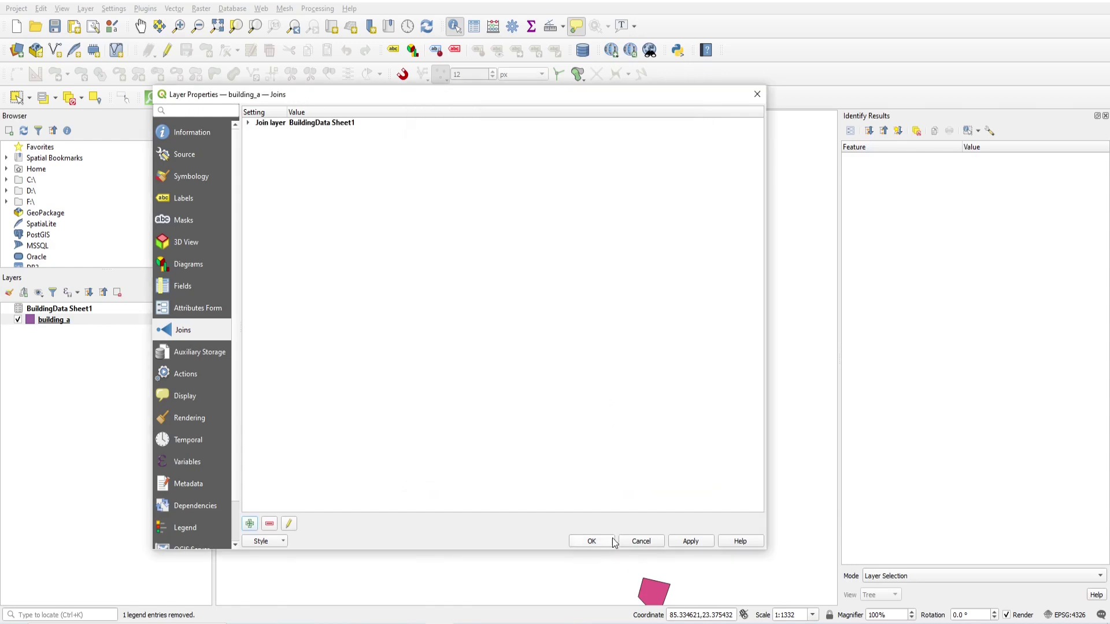
left_click(593, 541)
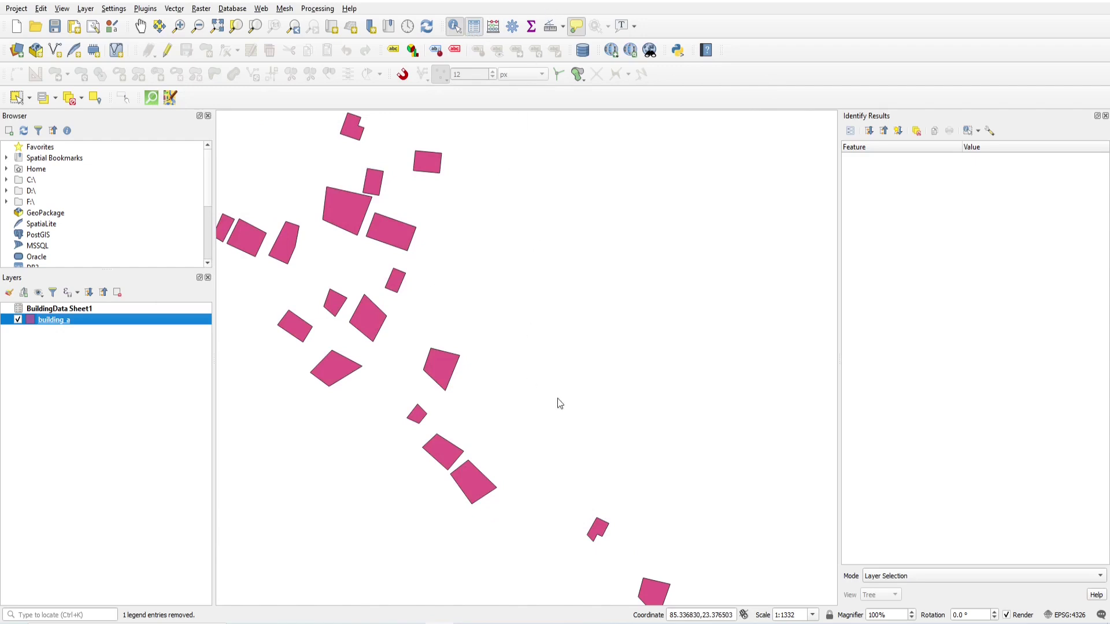
Open building_a's attribute table showing only map-visible features, sorted by OwnerName.
left_click(474, 29)
left_click(266, 454)
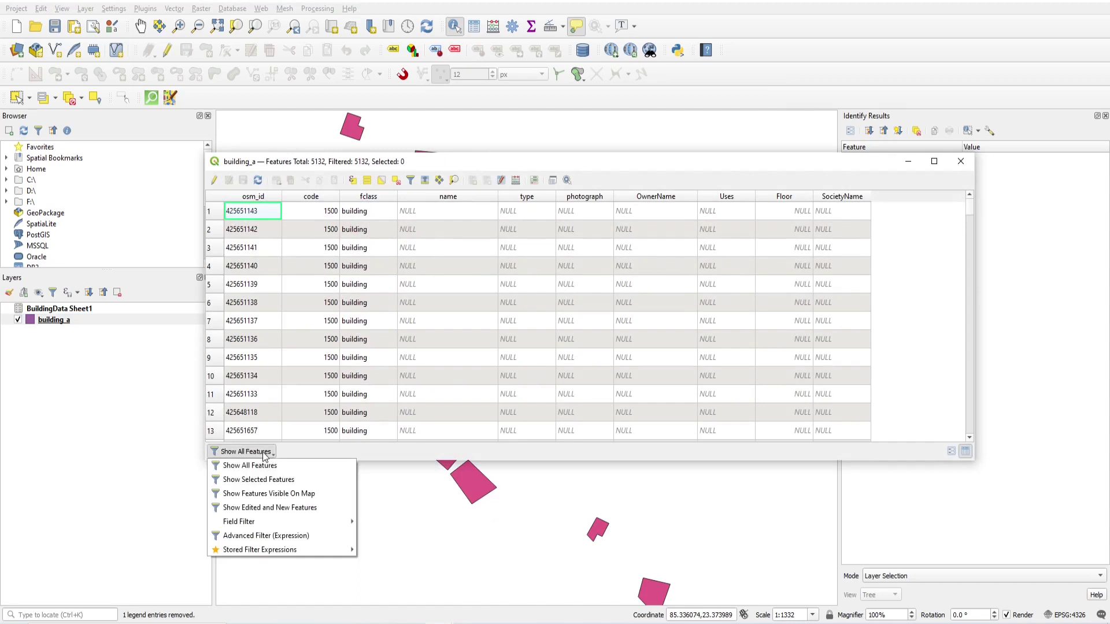
left_click(275, 495)
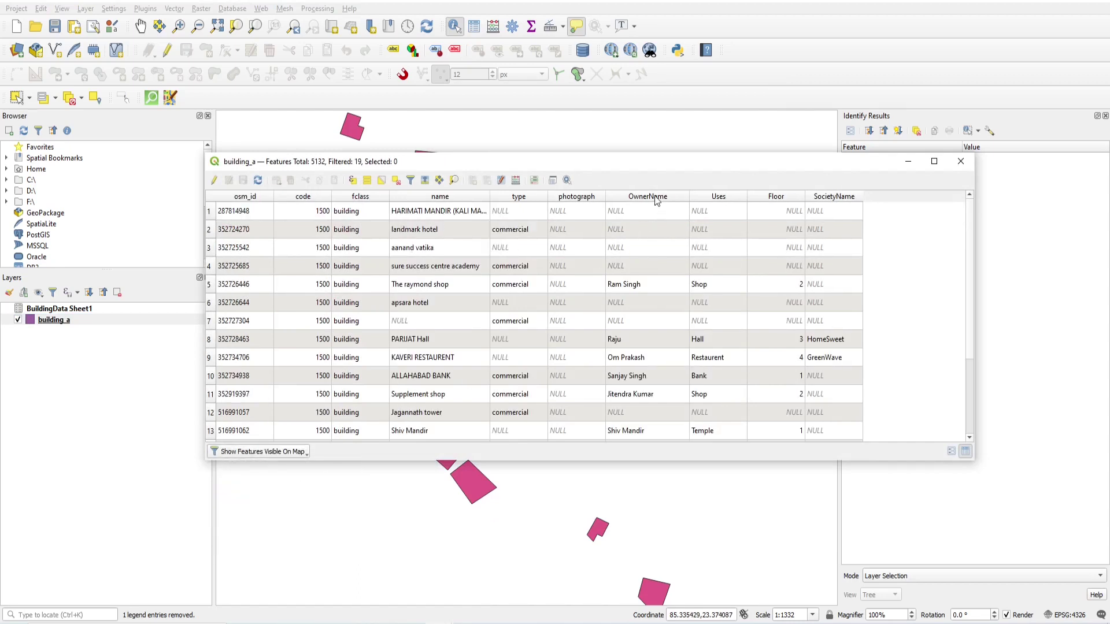
left_click(656, 304)
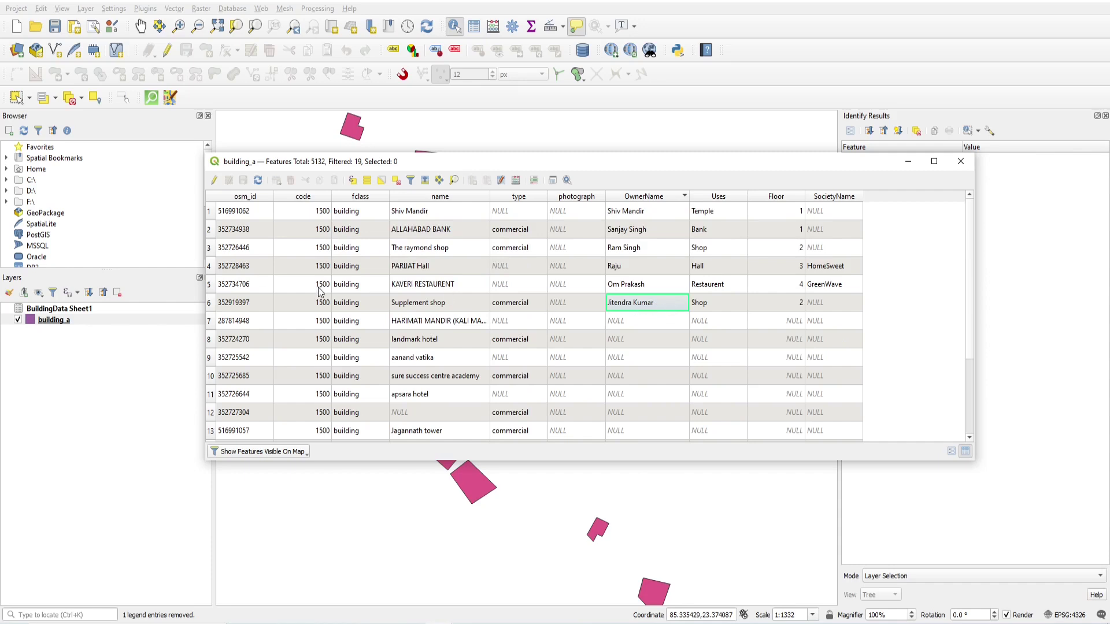
Select the Supplement shop, KAVERI RESTAURENT, PARIJAT Hall, The raymond shop, ALLAHABAD BANK and Shiv Mandir rows.
left_click(211, 302)
left_click(210, 284)
left_click(210, 266)
left_click(210, 248)
left_click(209, 229)
left_click(210, 213)
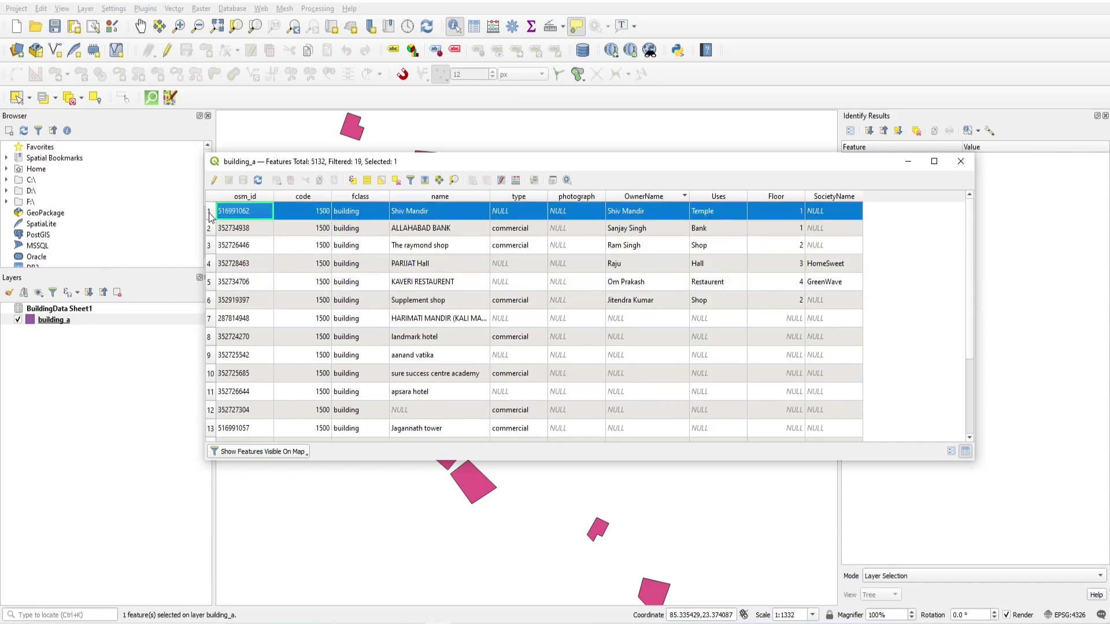